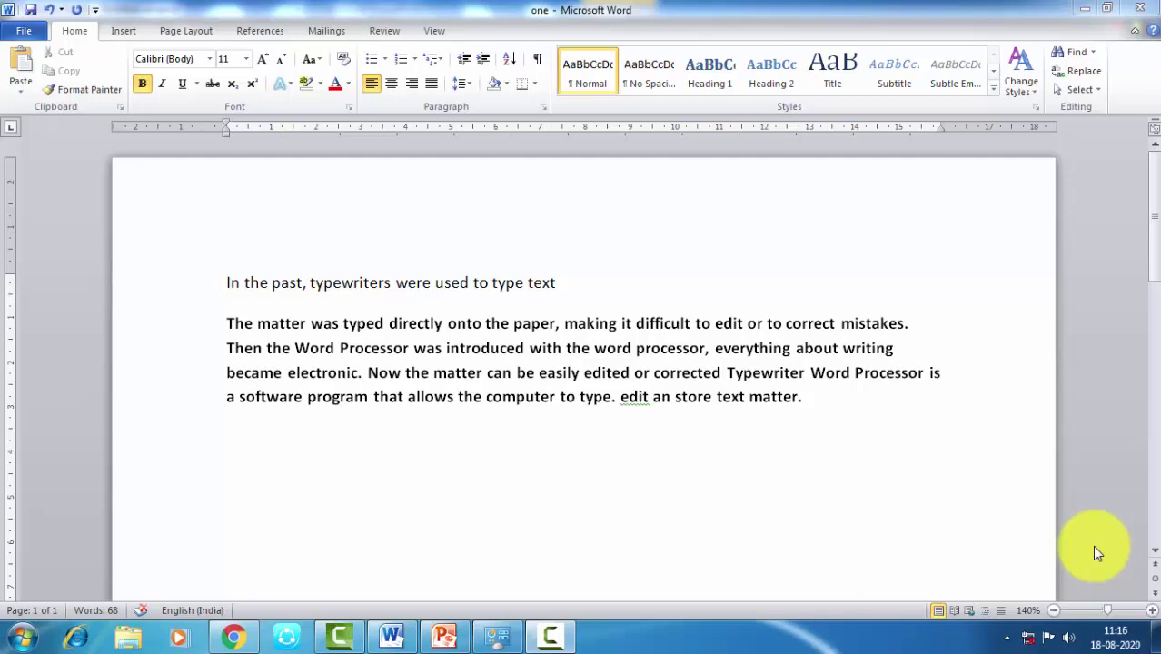
# Step: Center-align the first line, 'In the past, typewriters were used to type text', on the page
pyautogui.click(71, 28)
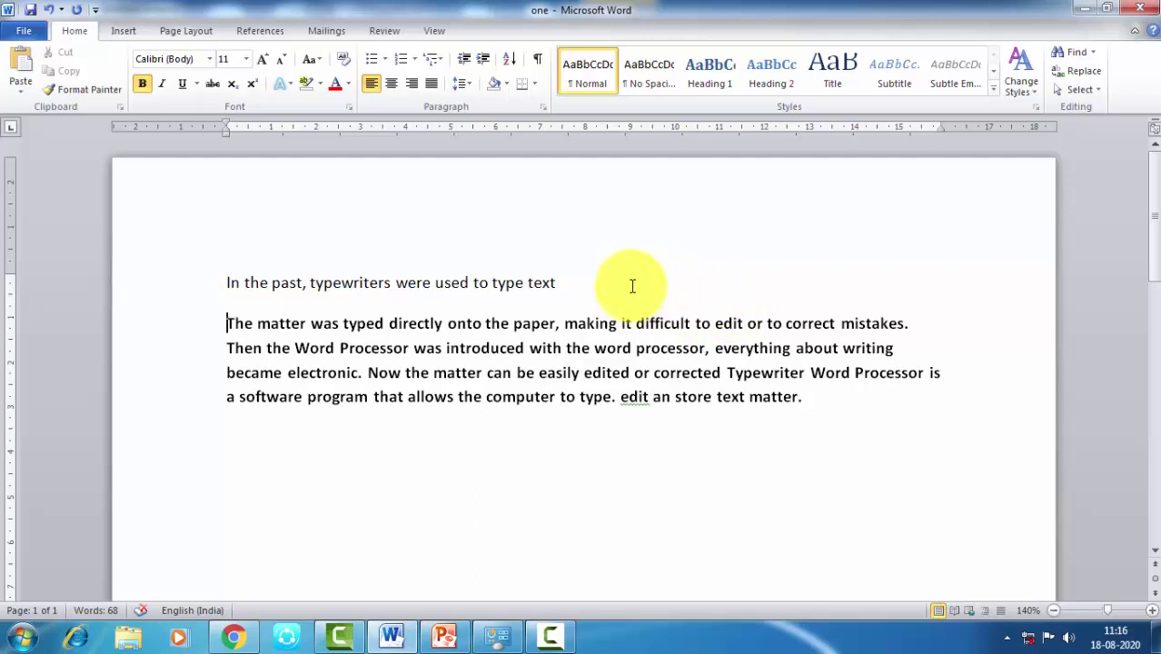
pyautogui.click(221, 282)
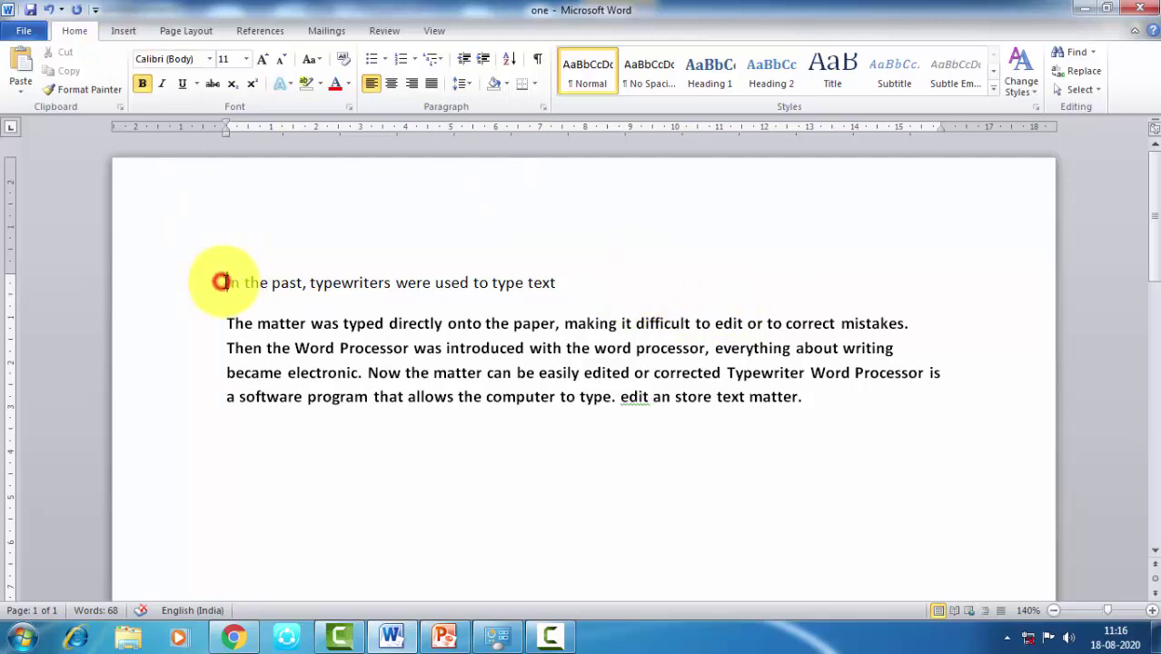
pyautogui.moveTo(222, 281); pyautogui.dragTo(559, 278)
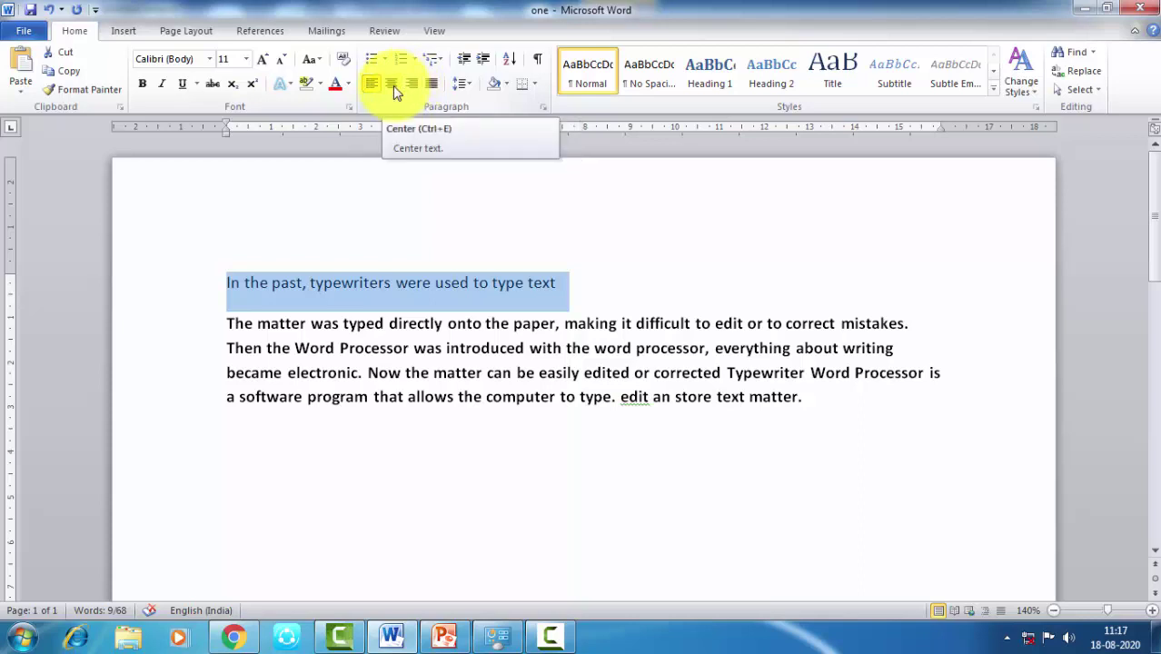
pyautogui.click(392, 85)
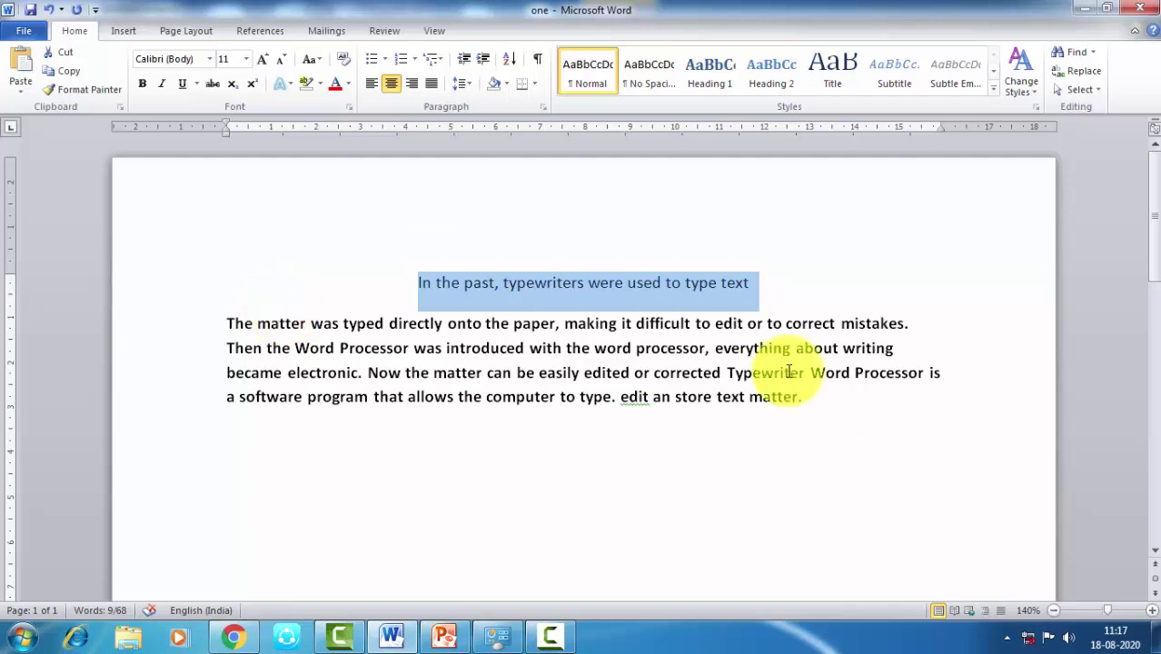
# Step: Select the whole typewriter heading line and set its font size to 18 pt
pyautogui.click(559, 318)
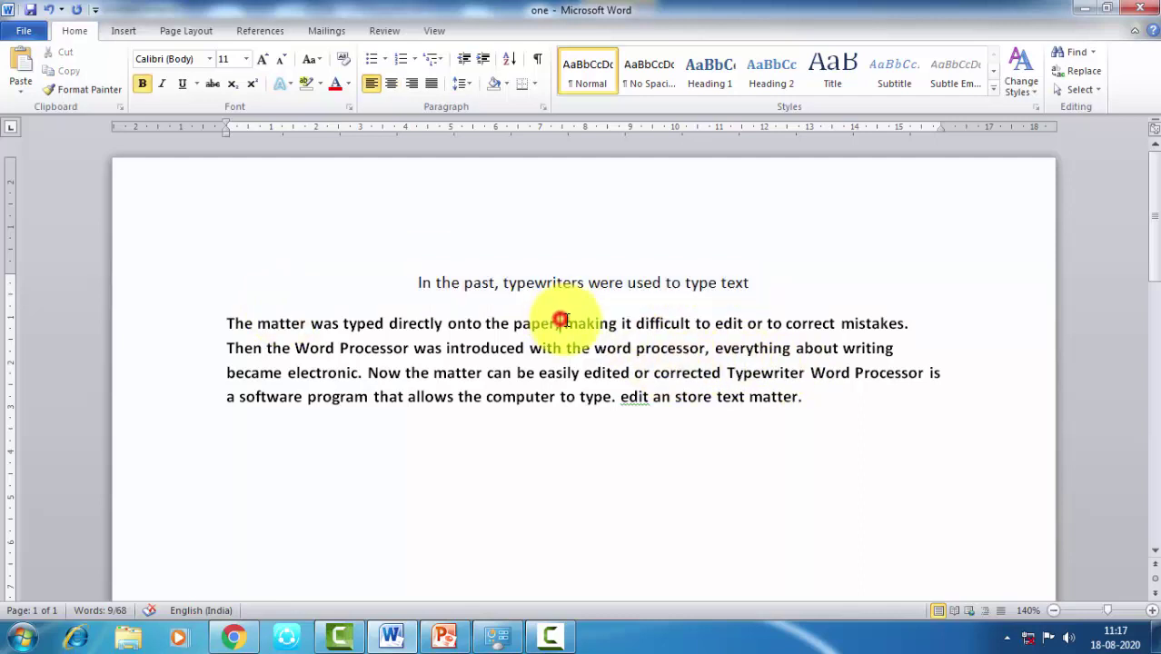
pyautogui.moveTo(418, 280); pyautogui.dragTo(772, 275)
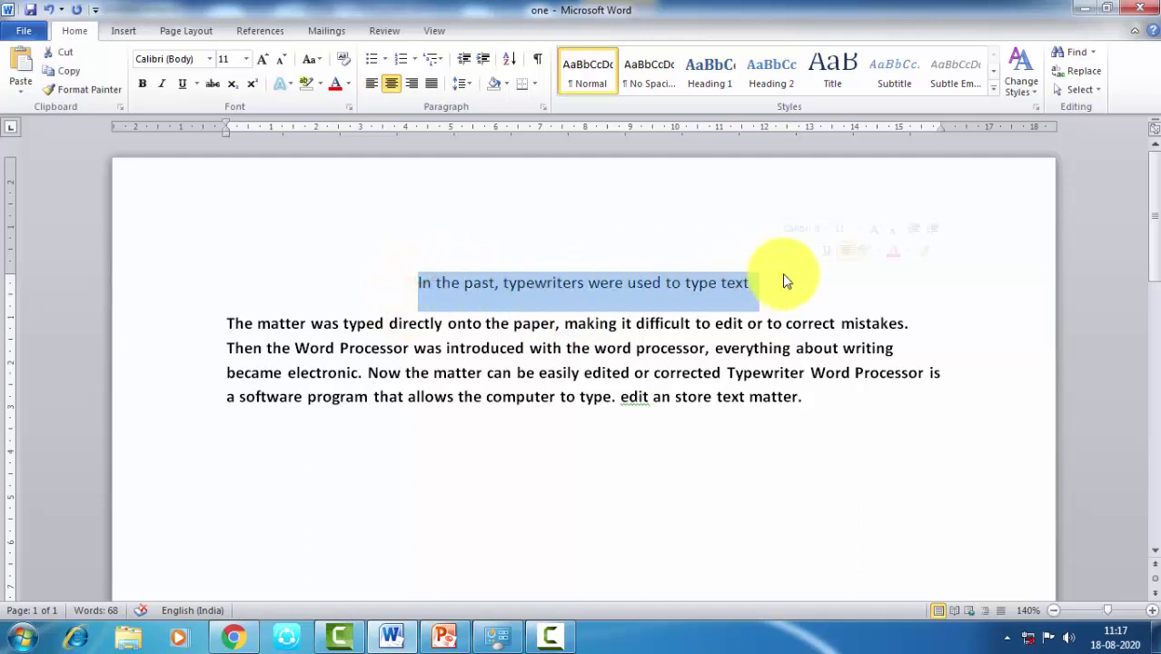
pyautogui.click(690, 287)
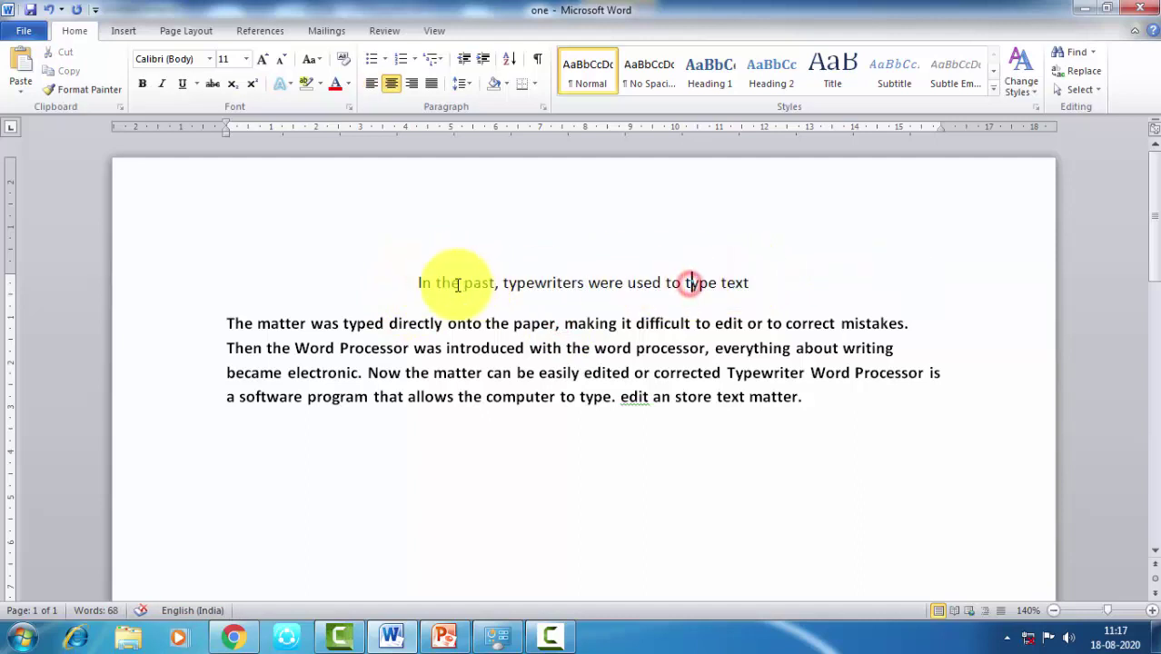
pyautogui.moveTo(409, 280); pyautogui.dragTo(762, 272)
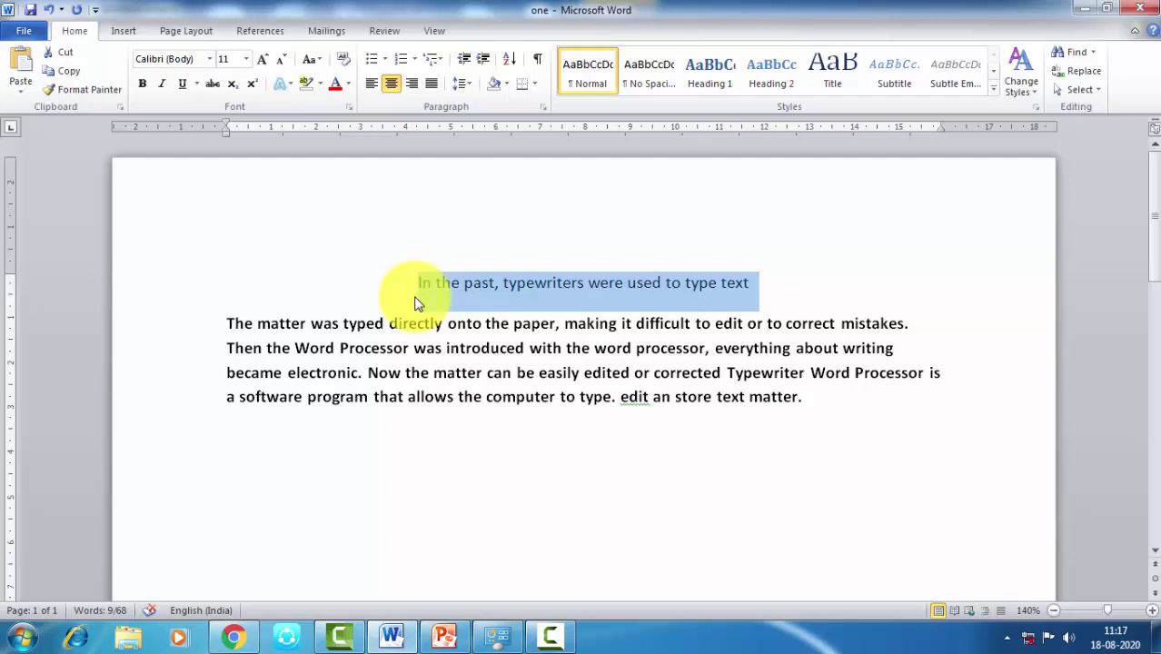
pyautogui.click(423, 216)
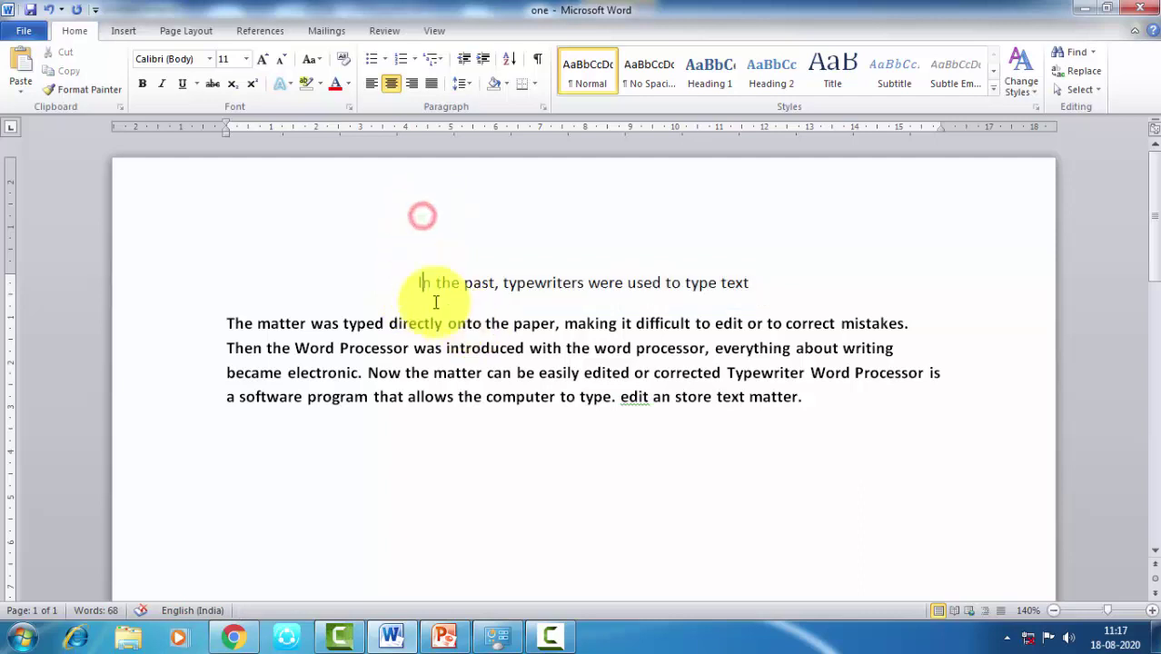
pyautogui.moveTo(415, 285); pyautogui.dragTo(772, 273)
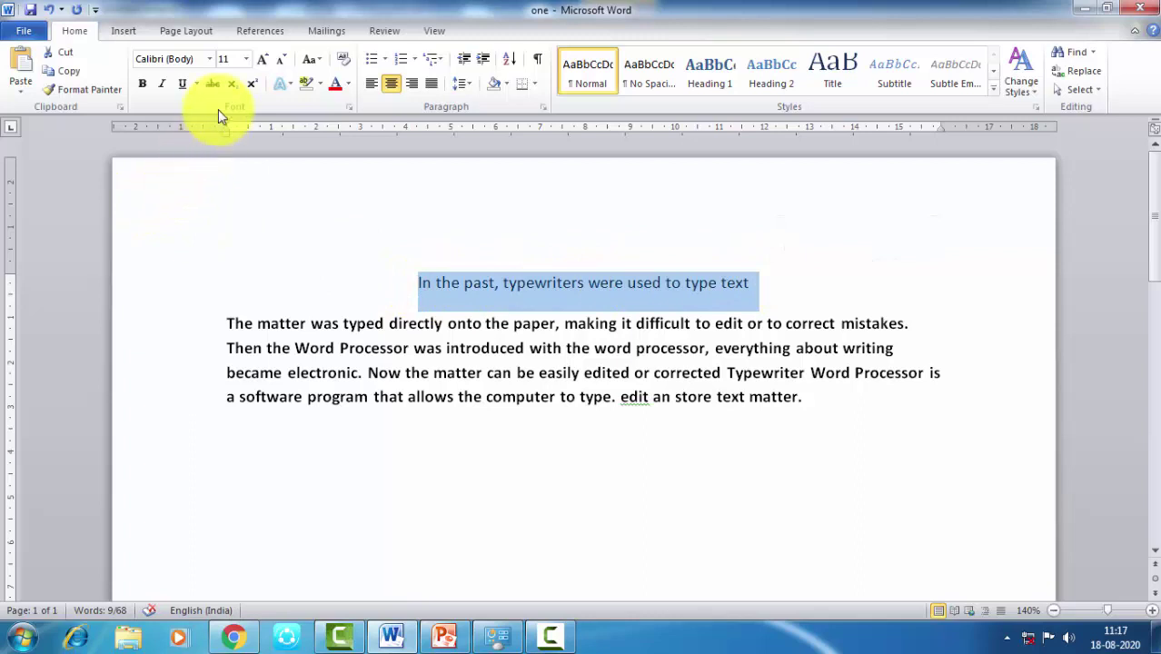
pyautogui.click(247, 59)
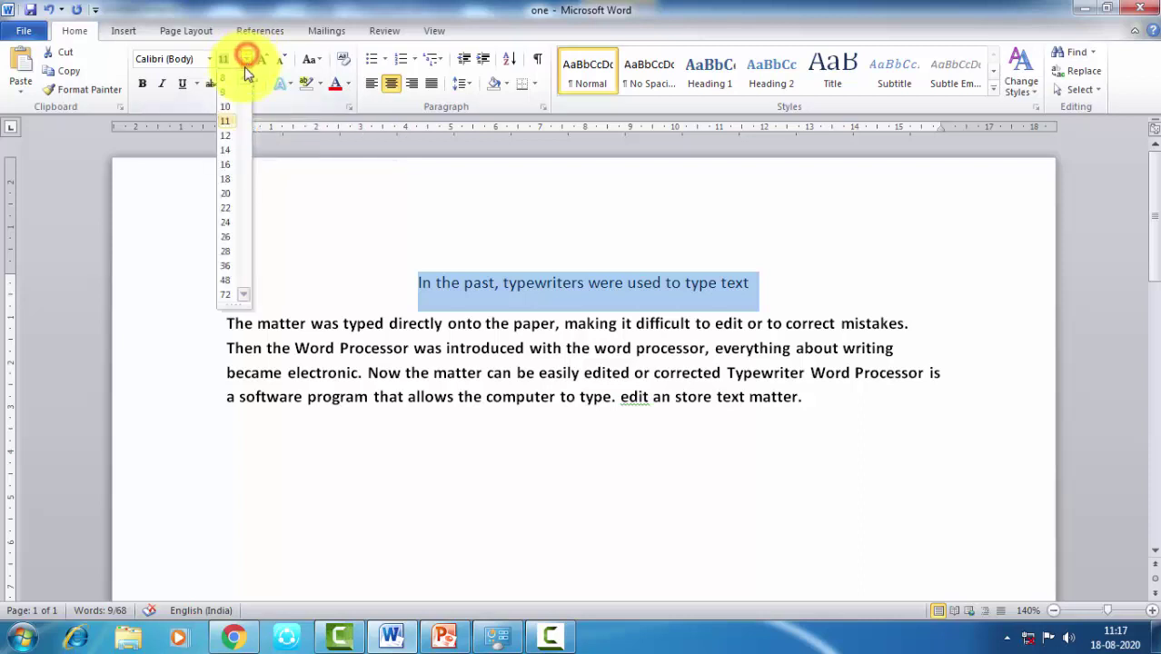
pyautogui.click(227, 177)
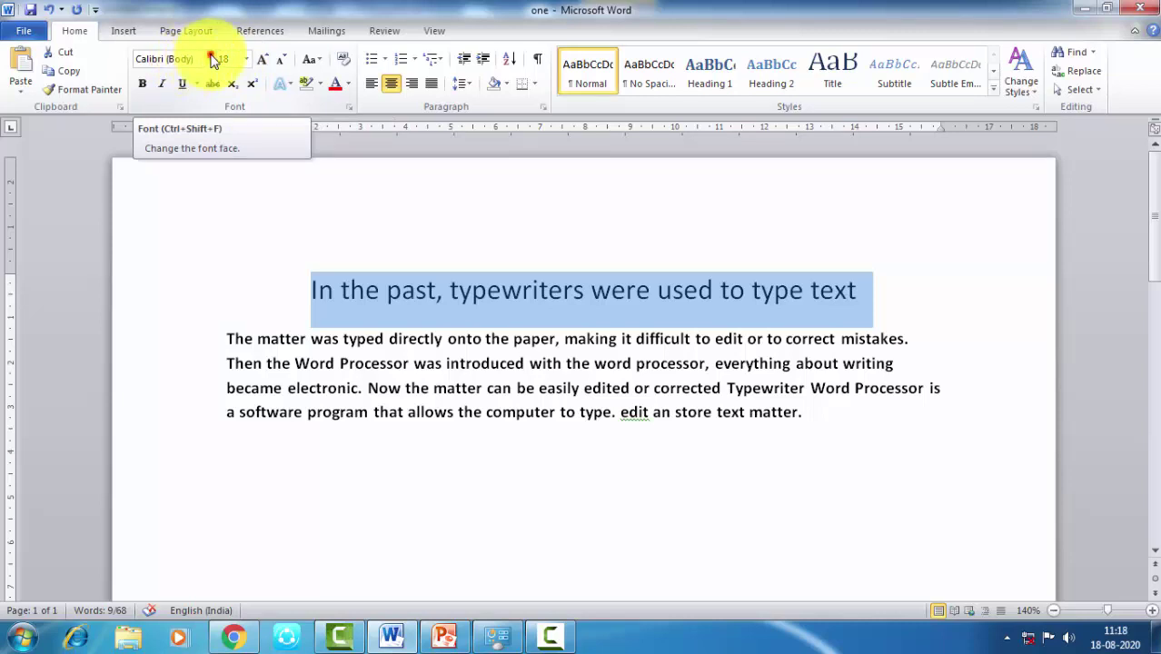
# Step: Apply the Berlin Sans FB Demi font to the heading from the font list
pyautogui.click(209, 59)
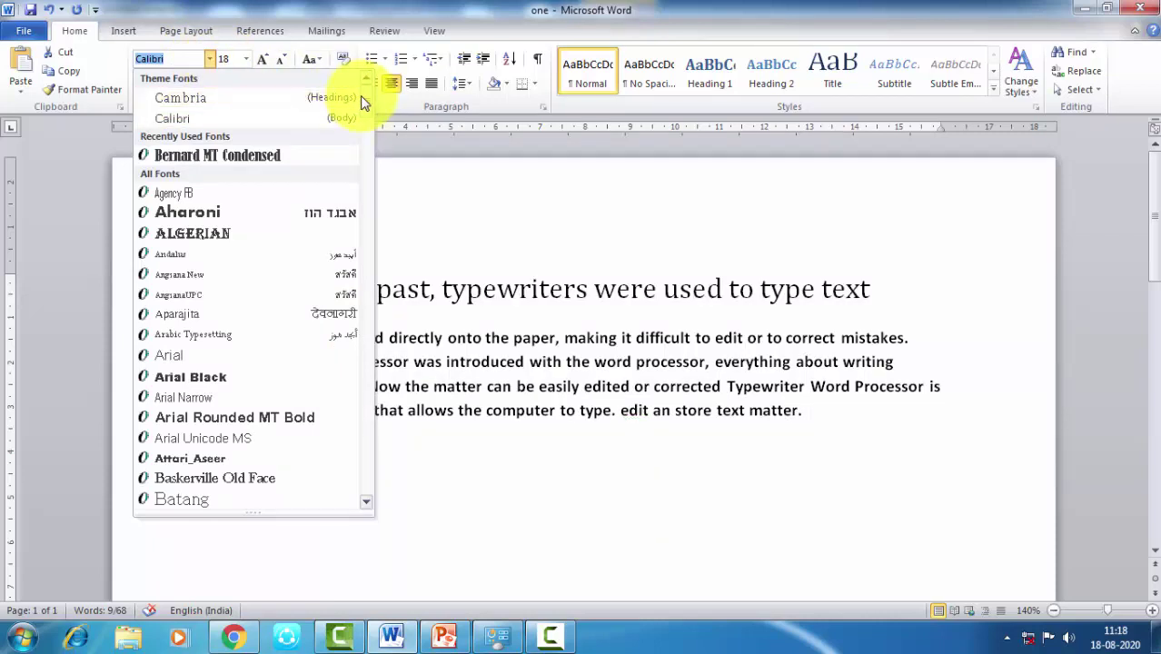
pyautogui.scroll(-1, 364, 104)
pyautogui.scroll(-3, 365, 112)
pyautogui.scroll(-2, 365, 116)
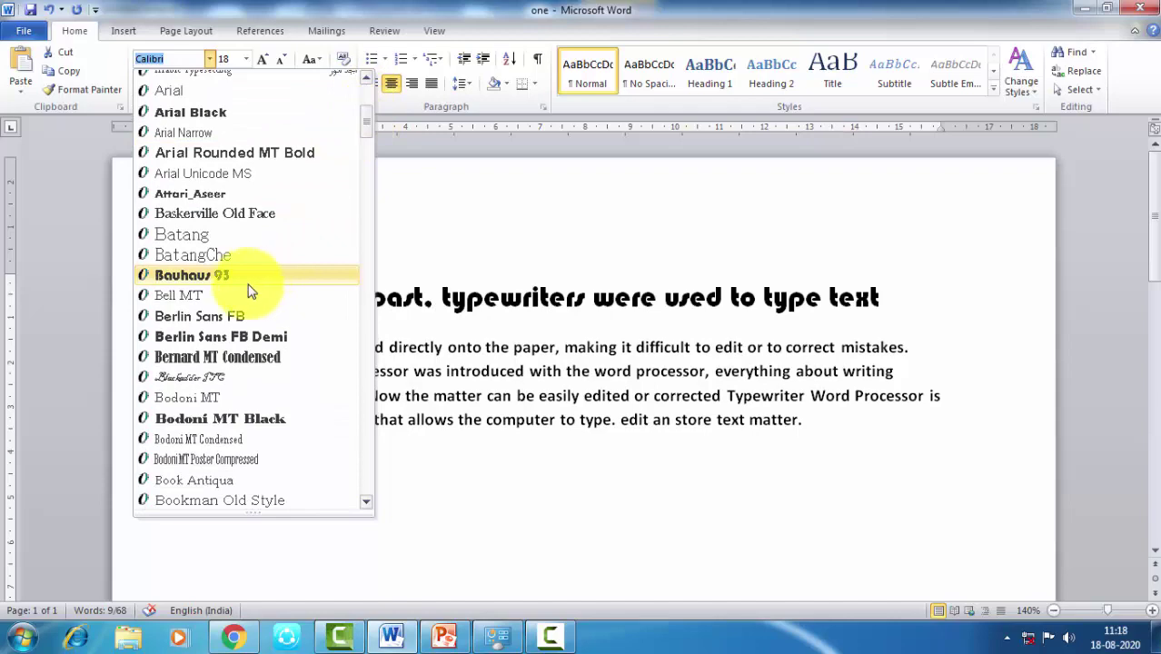
pyautogui.moveTo(365, 124); pyautogui.dragTo(365, 156)
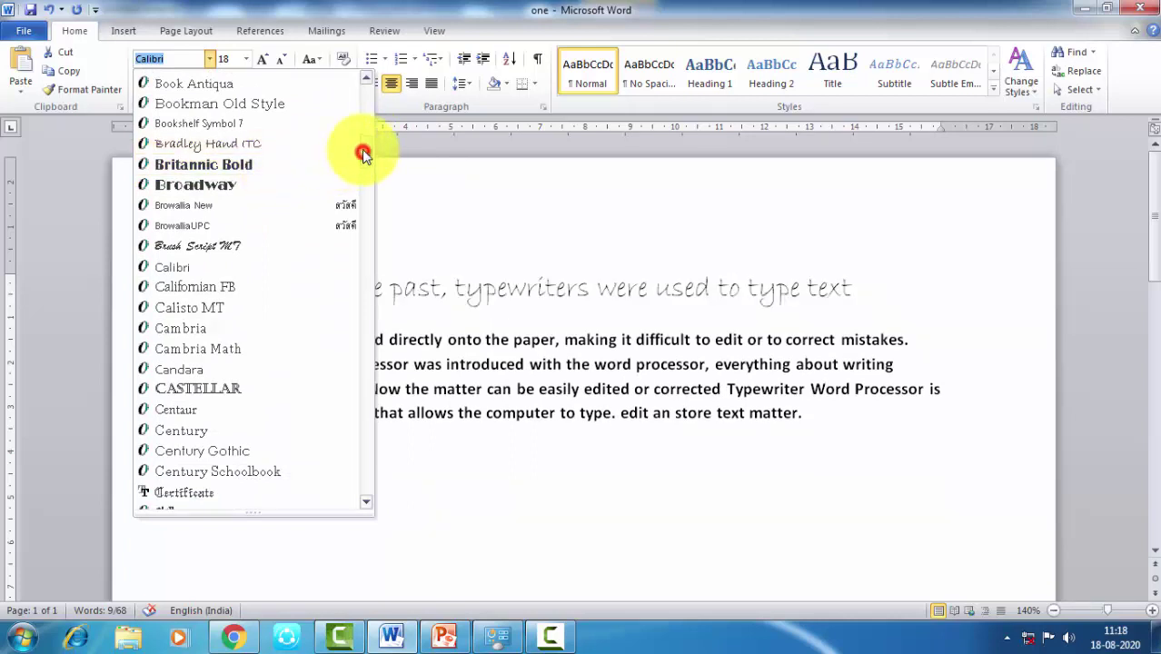
pyautogui.scroll(3, 365, 148)
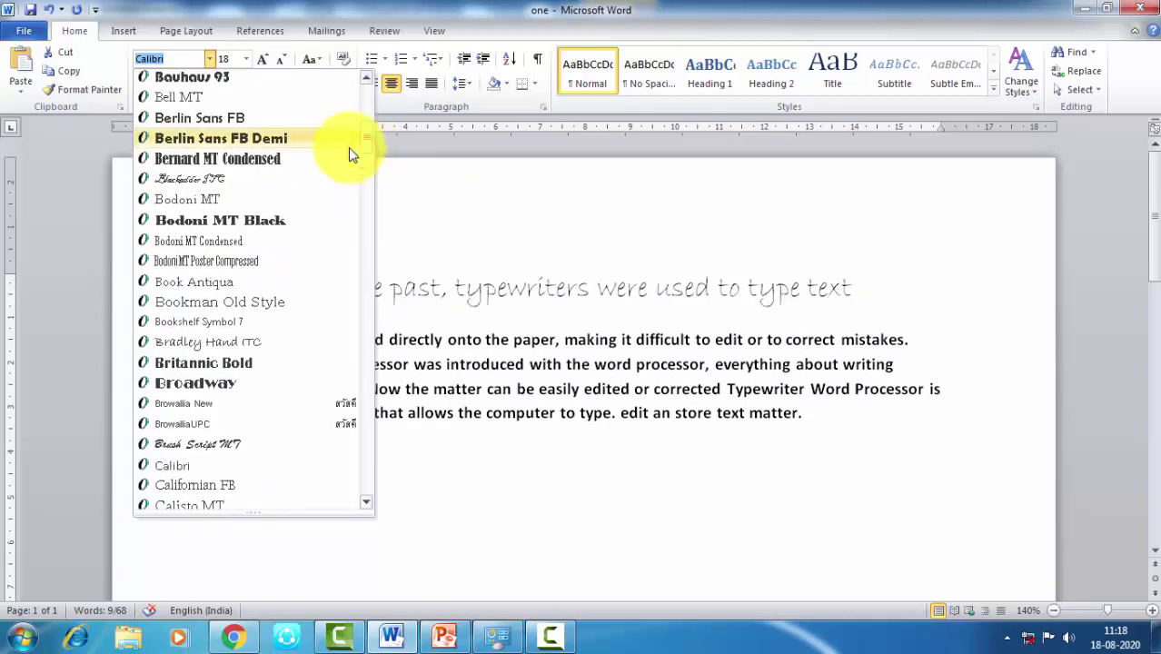
pyautogui.click(268, 139)
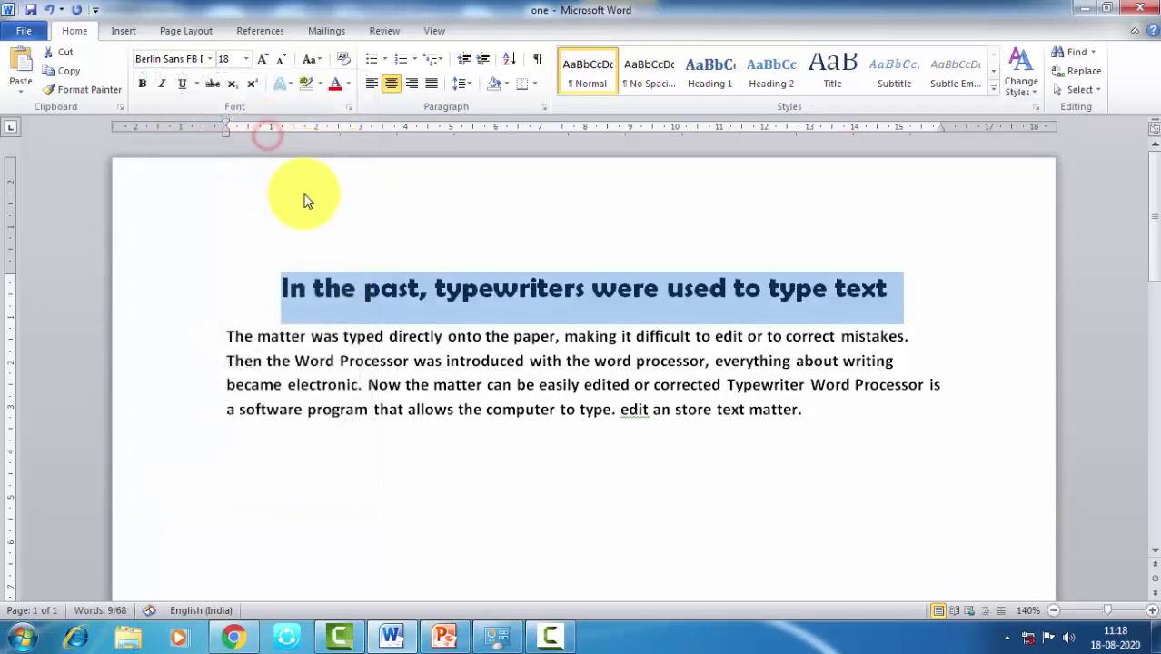
# Step: Reselect the entire restyled heading line from its start
pyautogui.click(304, 193)
pyautogui.moveTo(282, 283); pyautogui.dragTo(904, 282)
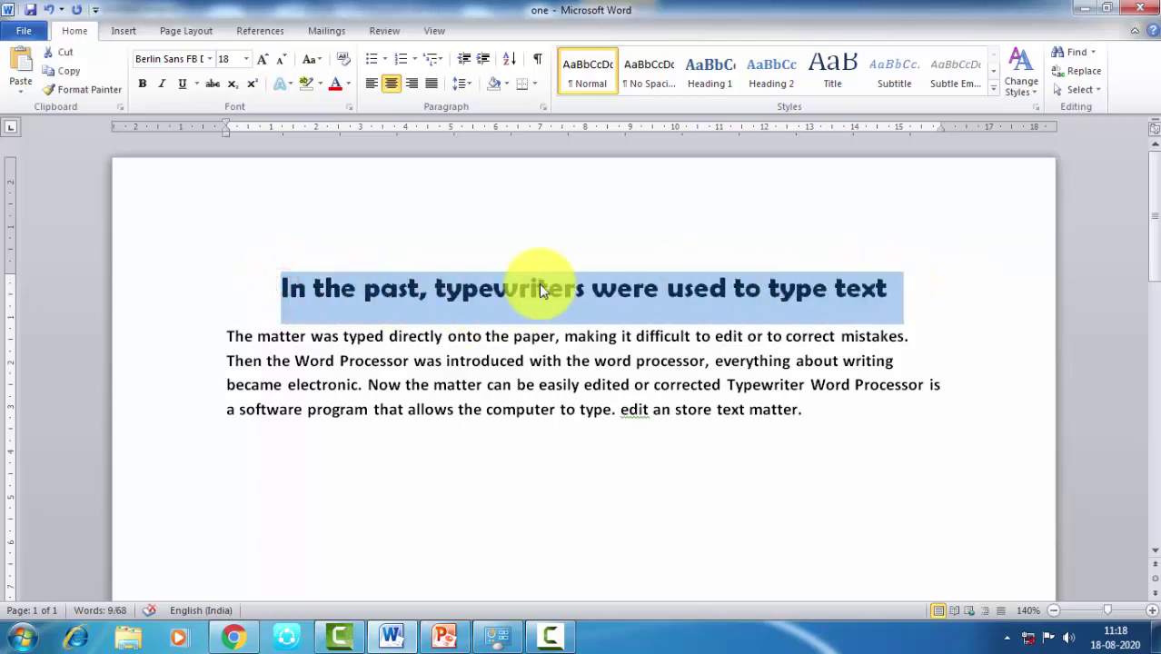
pyautogui.click(509, 198)
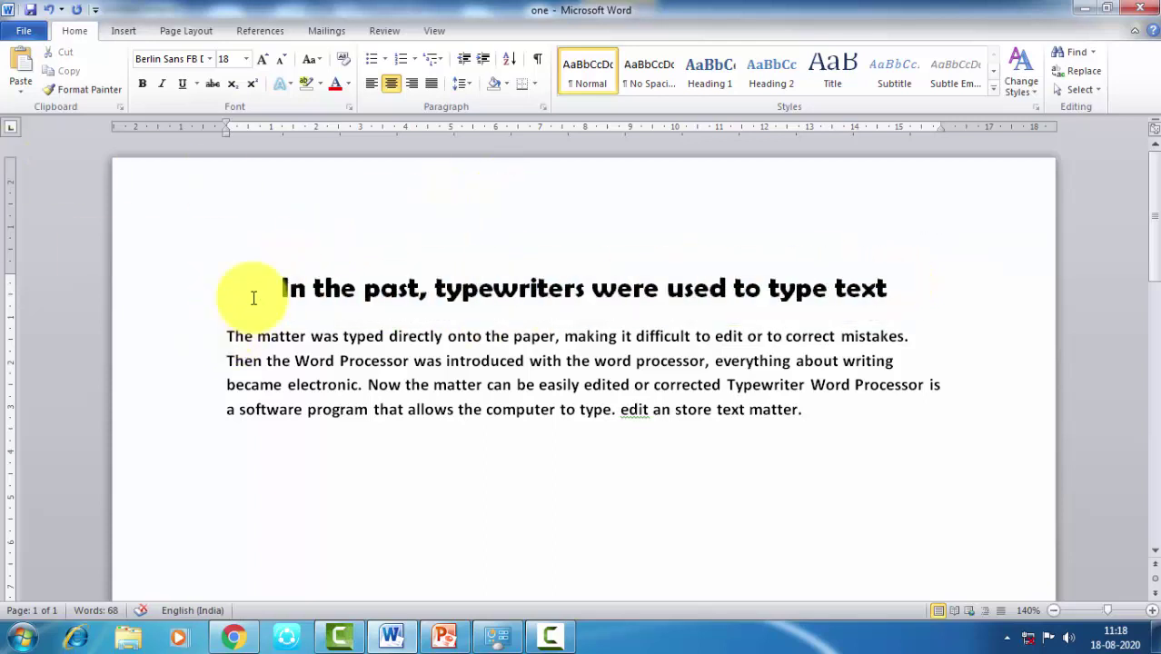
pyautogui.moveTo(274, 289); pyautogui.dragTo(964, 277)
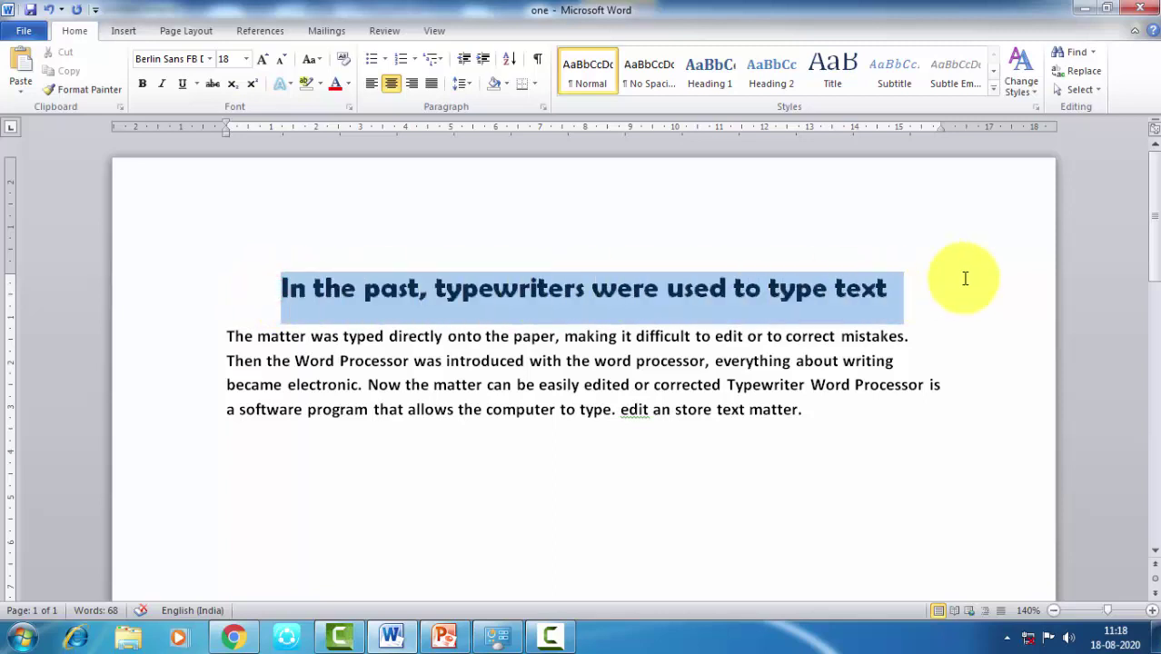
pyautogui.click(947, 284)
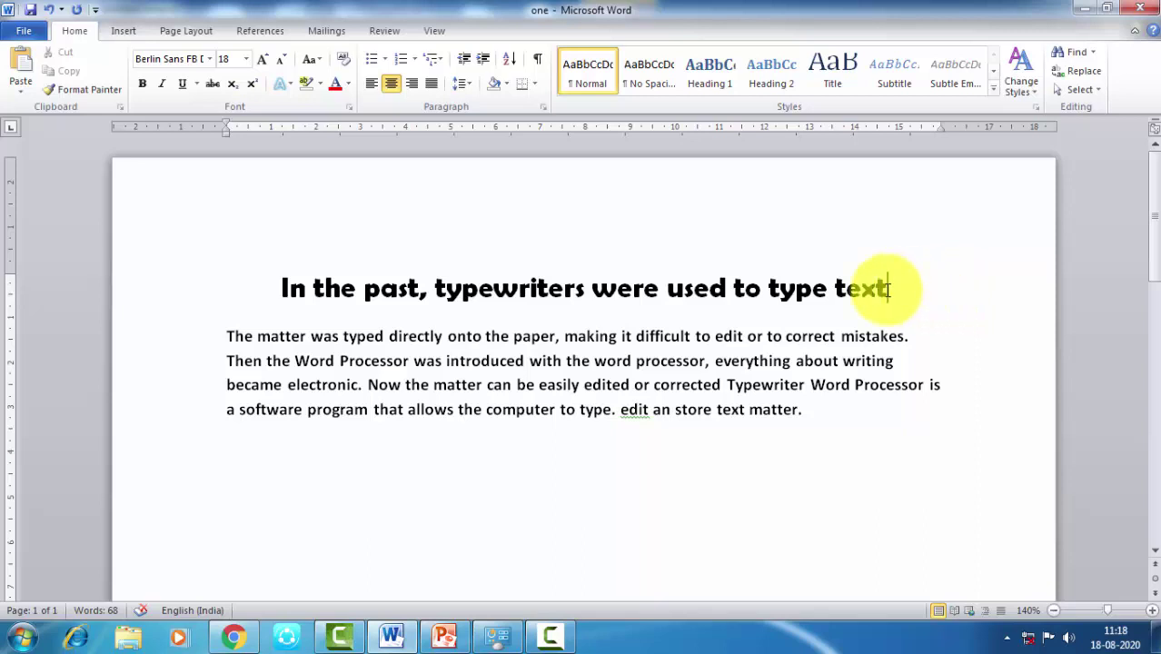
pyautogui.moveTo(883, 289); pyautogui.dragTo(241, 265)
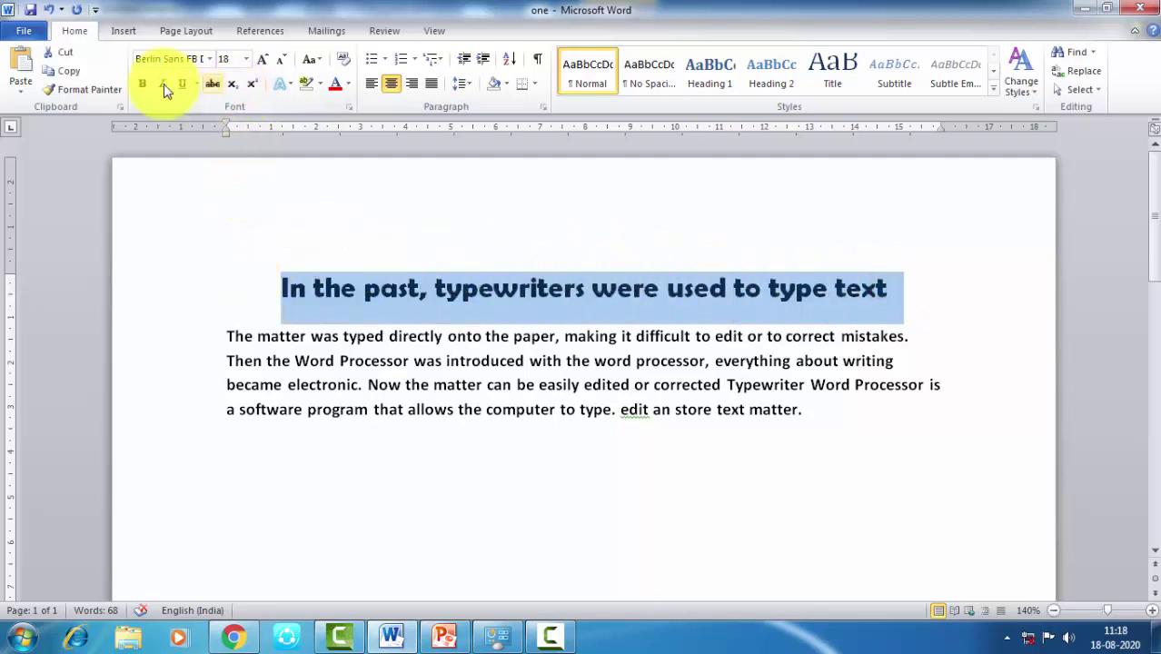
pyautogui.click(336, 241)
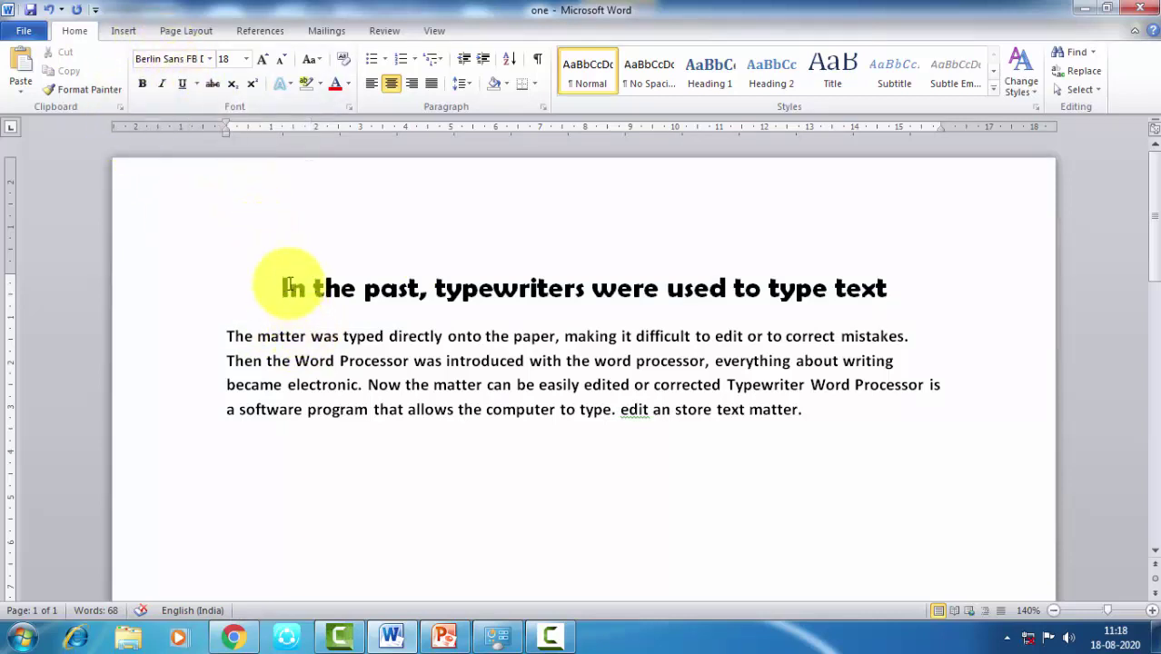
pyautogui.click(282, 280)
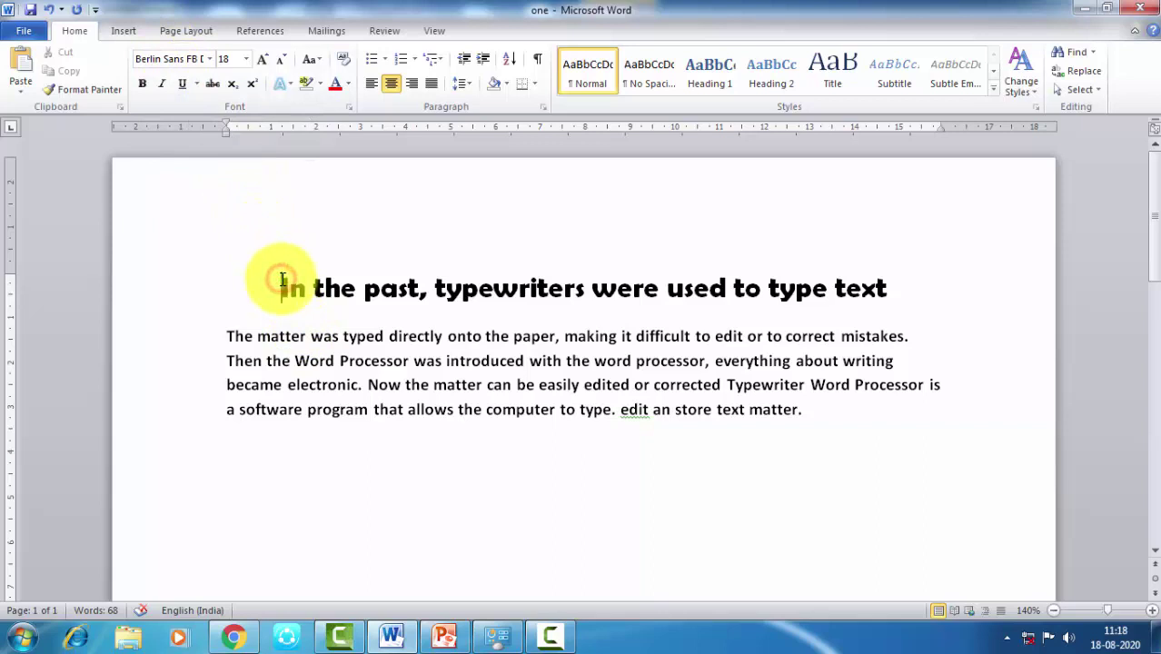
pyautogui.moveTo(282, 280); pyautogui.dragTo(899, 263)
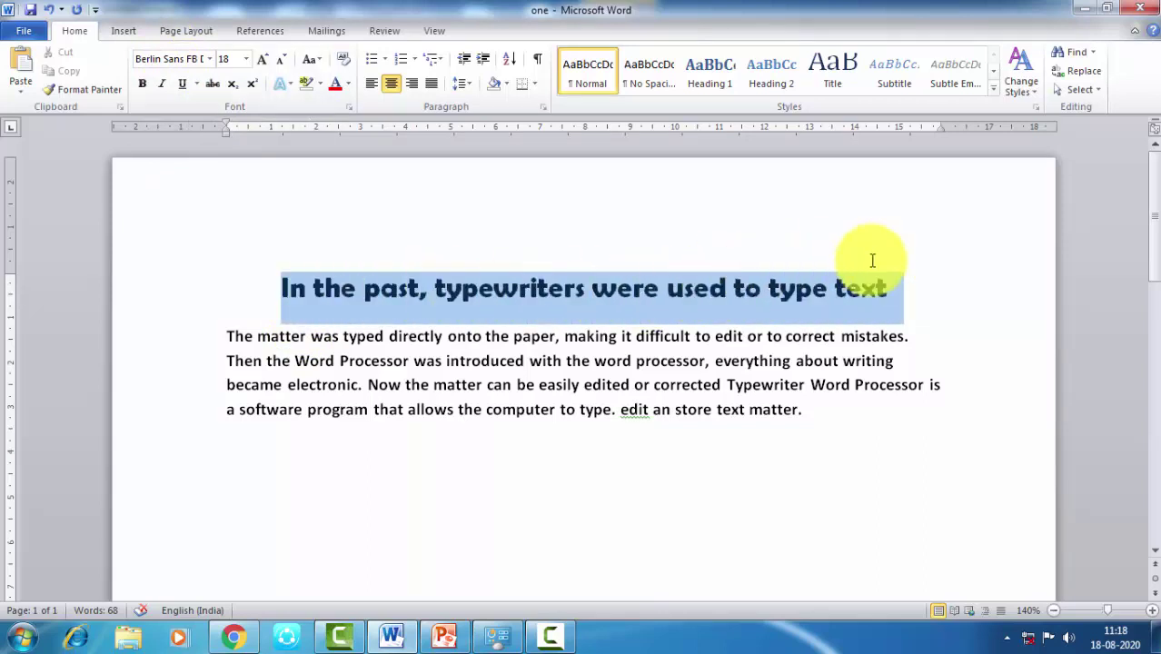
# Step: Colour the heading bright green using the Standard tab of the Colors dialog
pyautogui.click(346, 90)
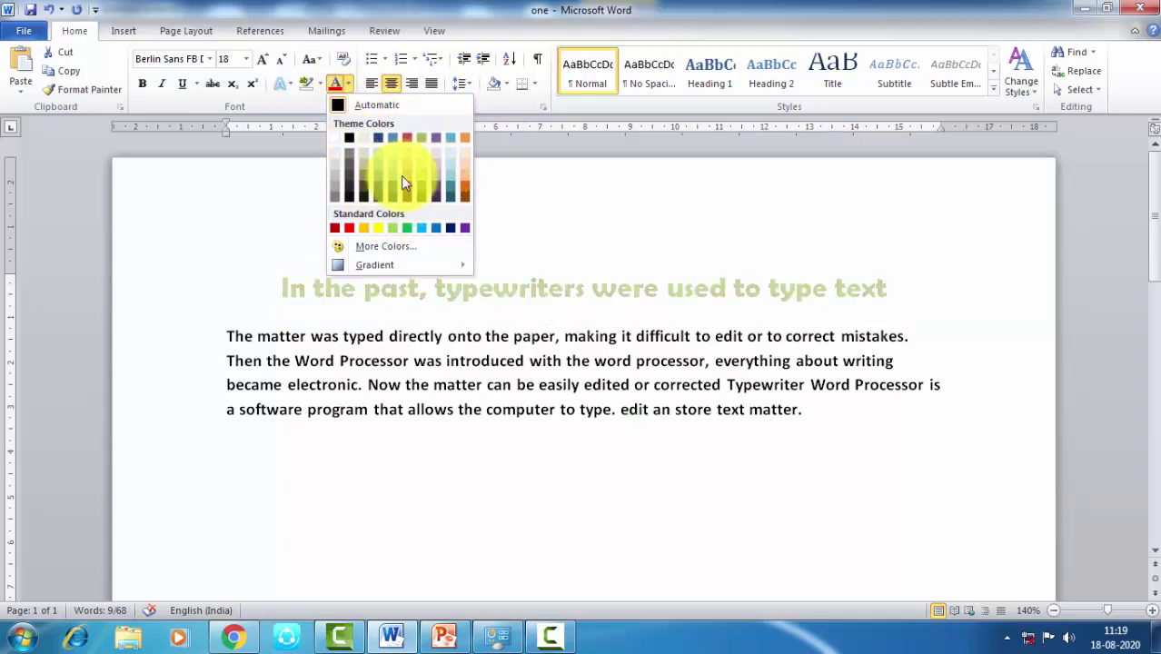
pyautogui.click(359, 251)
pyautogui.click(509, 258)
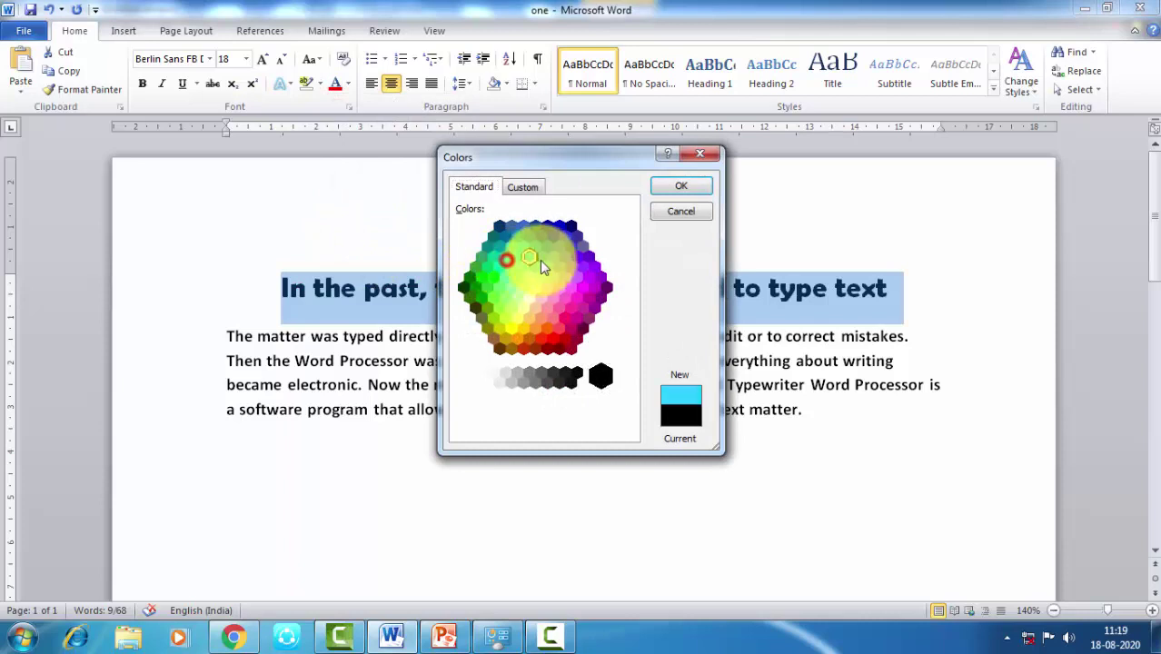
pyautogui.click(565, 299)
pyautogui.click(538, 306)
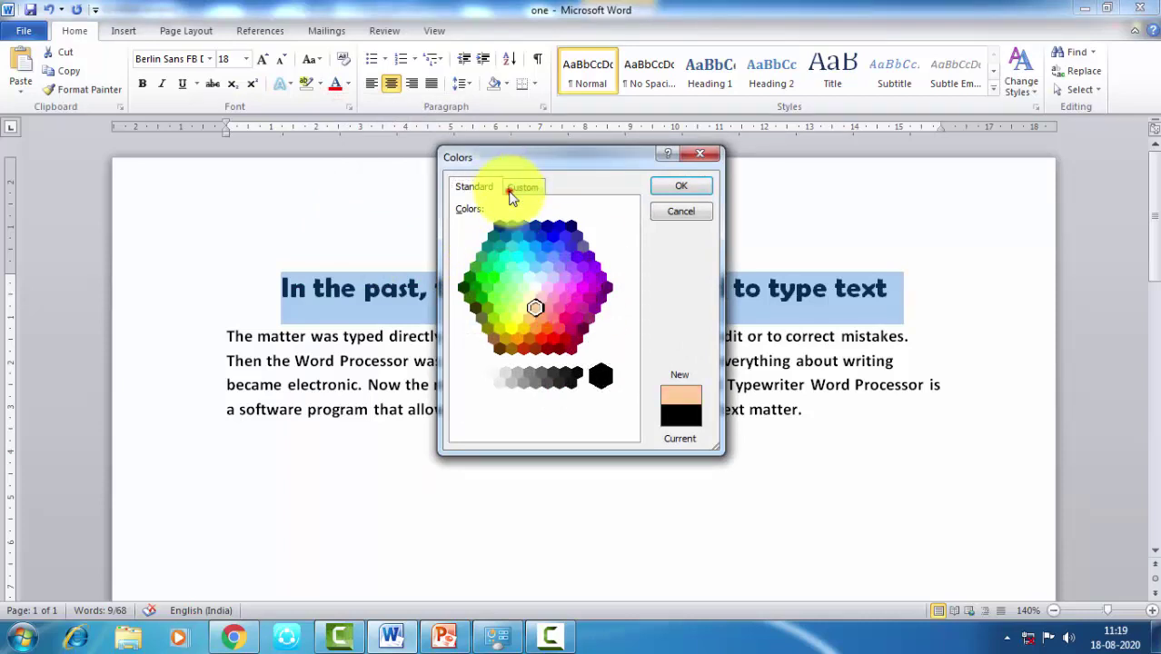
pyautogui.click(510, 192)
pyautogui.click(561, 274)
pyautogui.click(506, 251)
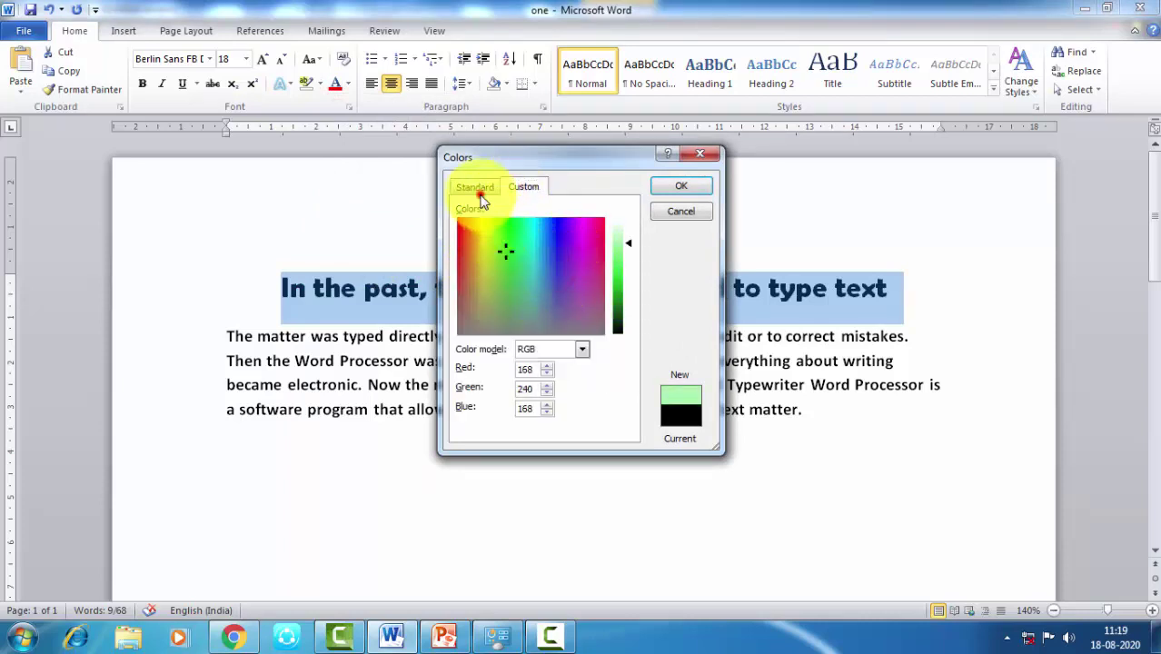
pyautogui.click(478, 187)
pyautogui.click(528, 307)
pyautogui.click(495, 281)
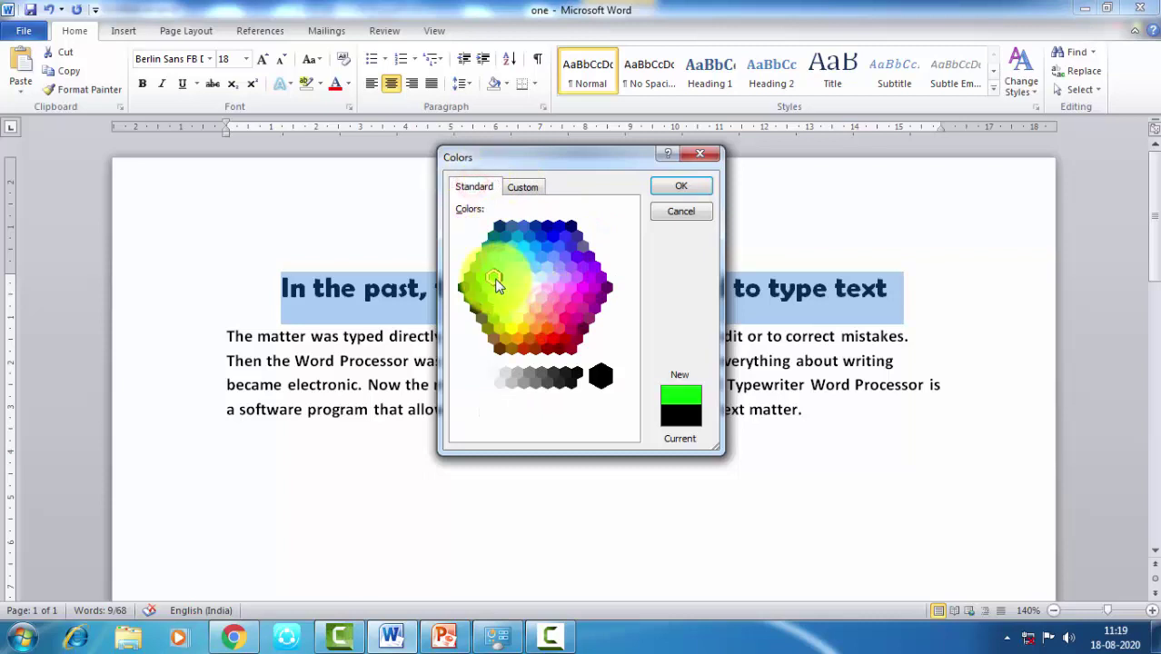
pyautogui.click(681, 186)
# Step: Change the heading's font colour from bright green to red
pyautogui.click(366, 291)
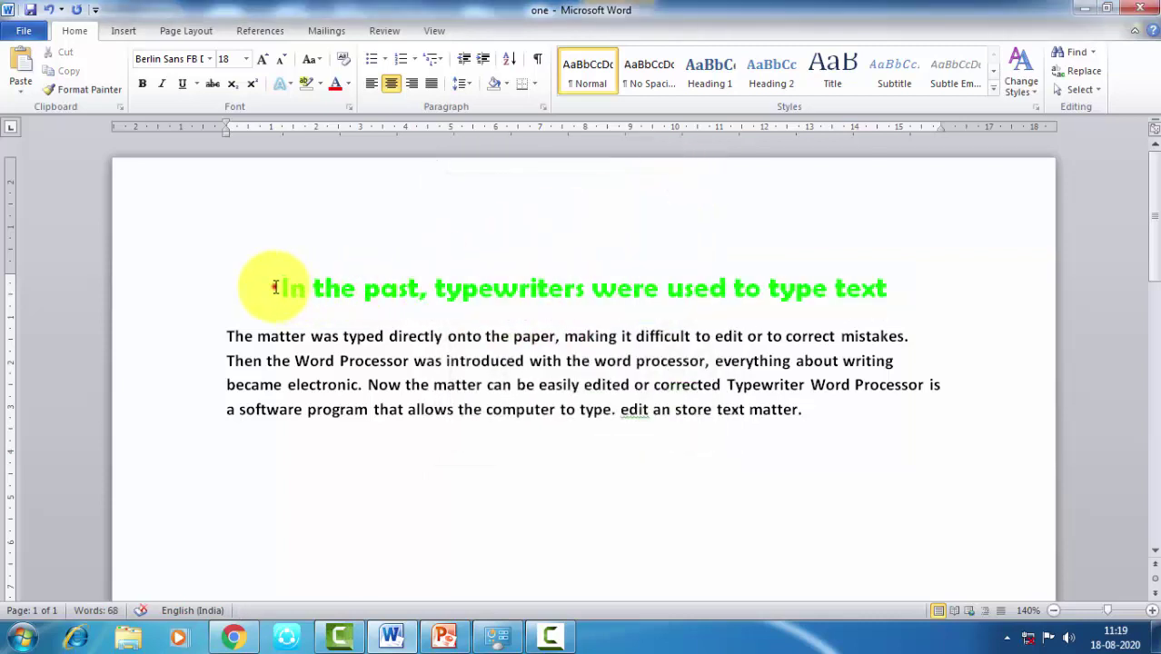
pyautogui.moveTo(263, 288); pyautogui.dragTo(959, 269)
pyautogui.click(348, 83)
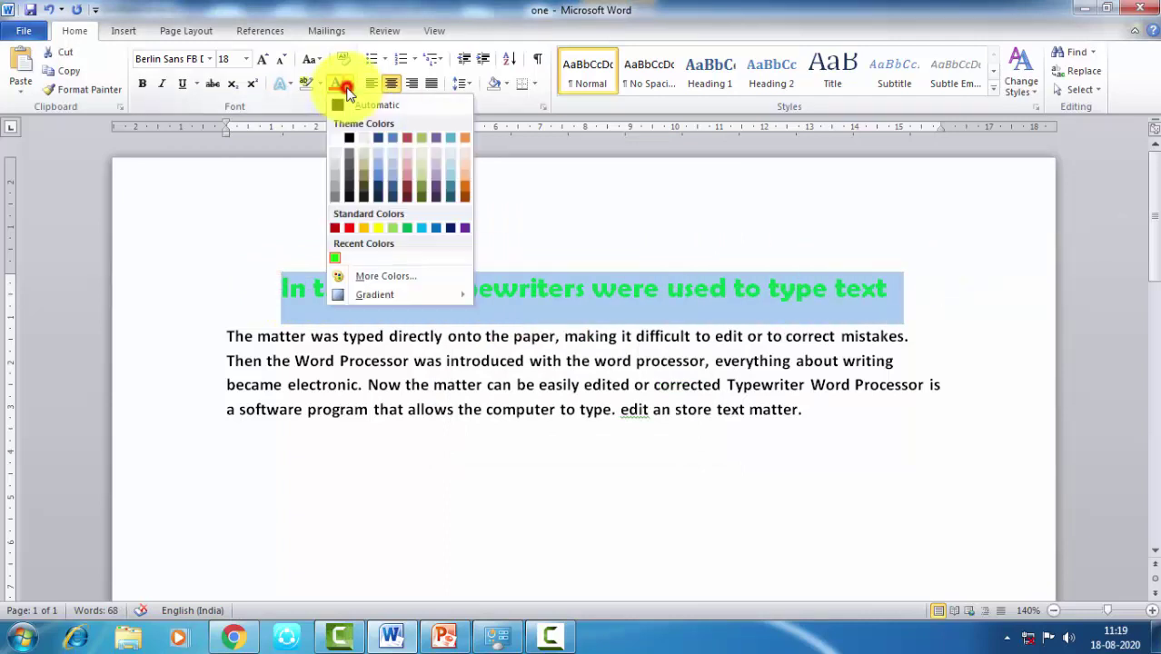
pyautogui.click(350, 228)
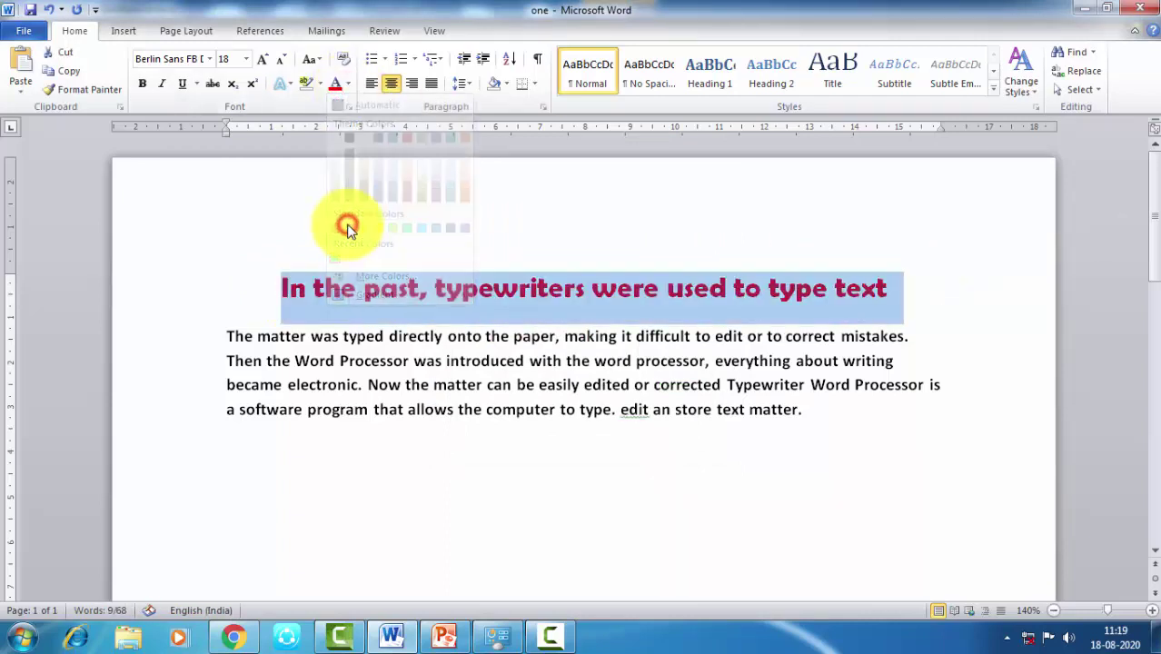
pyautogui.click(276, 283)
pyautogui.moveTo(273, 283); pyautogui.dragTo(904, 287)
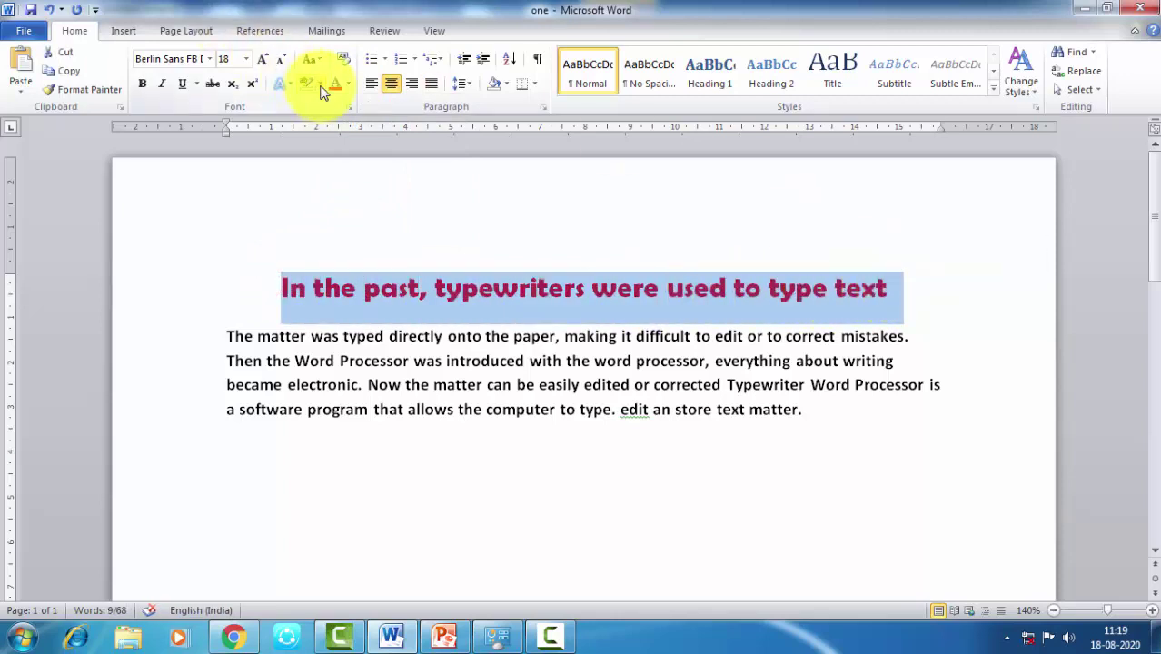
pyautogui.click(321, 214)
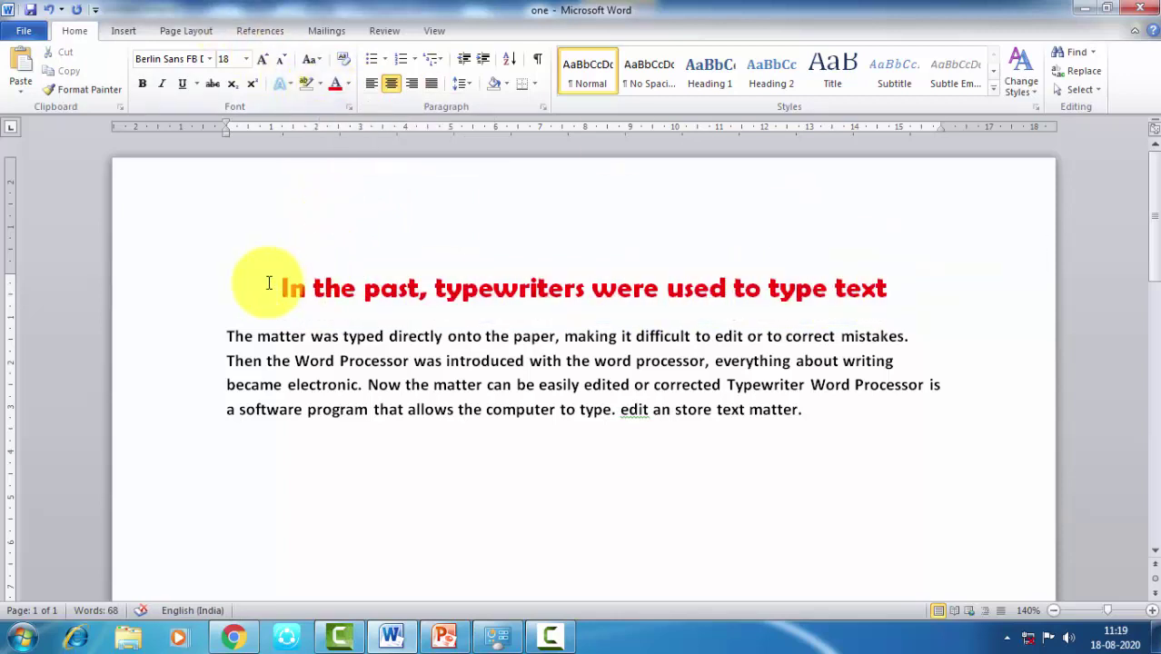
pyautogui.moveTo(269, 284); pyautogui.dragTo(962, 285)
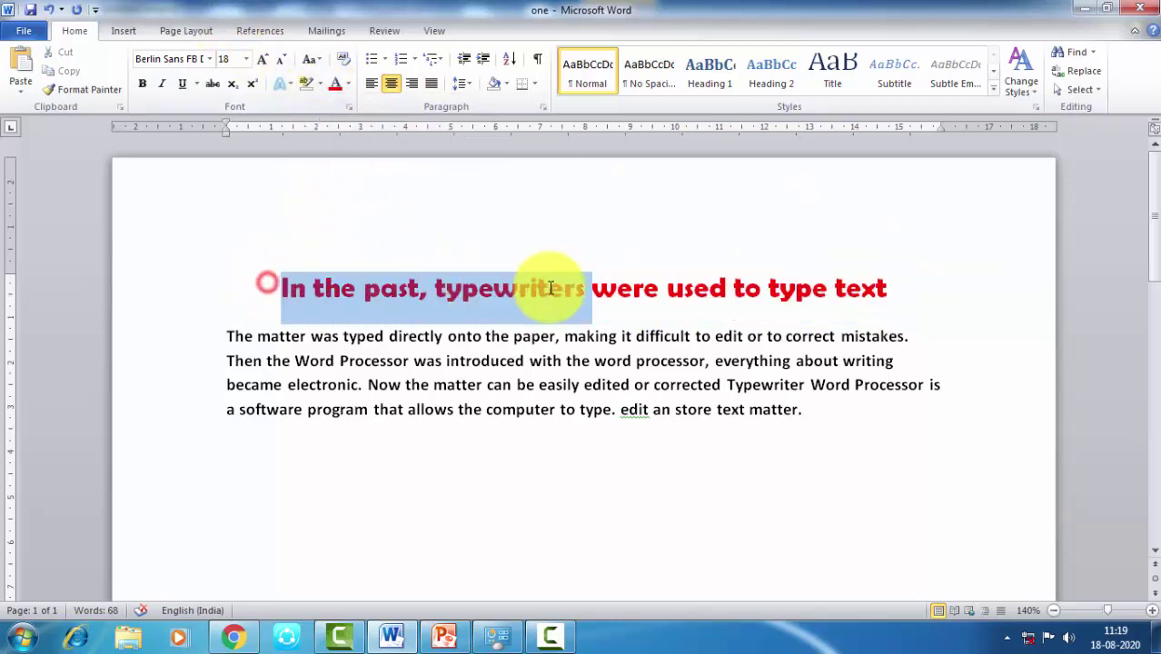
# Step: Highlight the red heading and the phrase 'Now the matter can be easily edited' in yellow
pyautogui.click(320, 84)
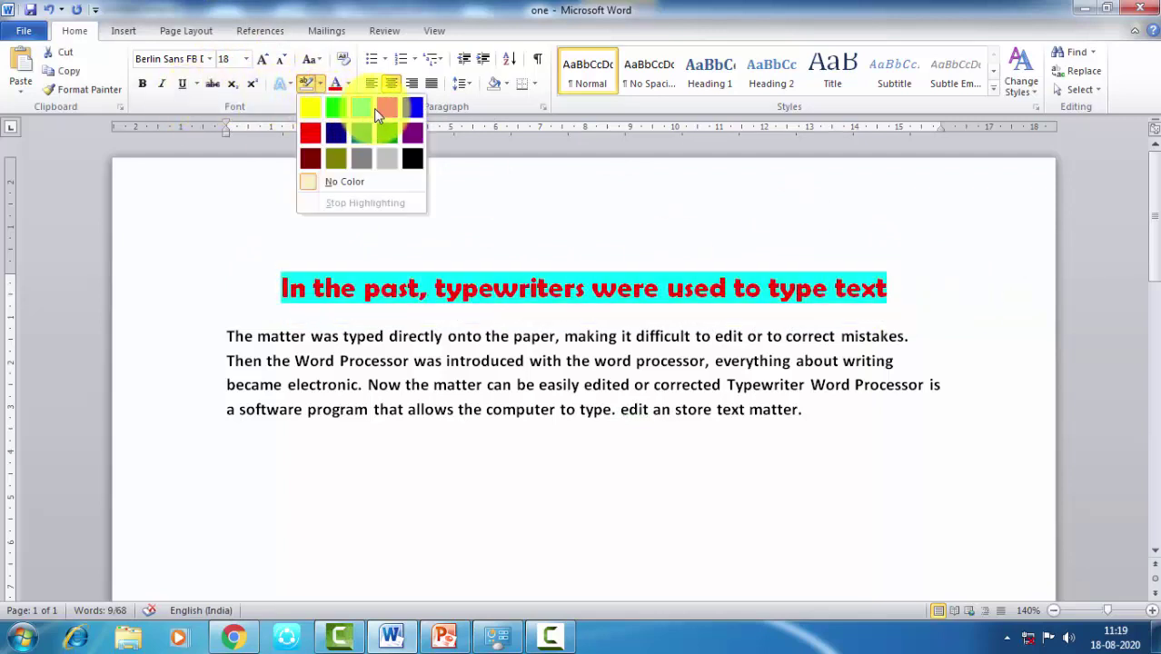
pyautogui.click(312, 110)
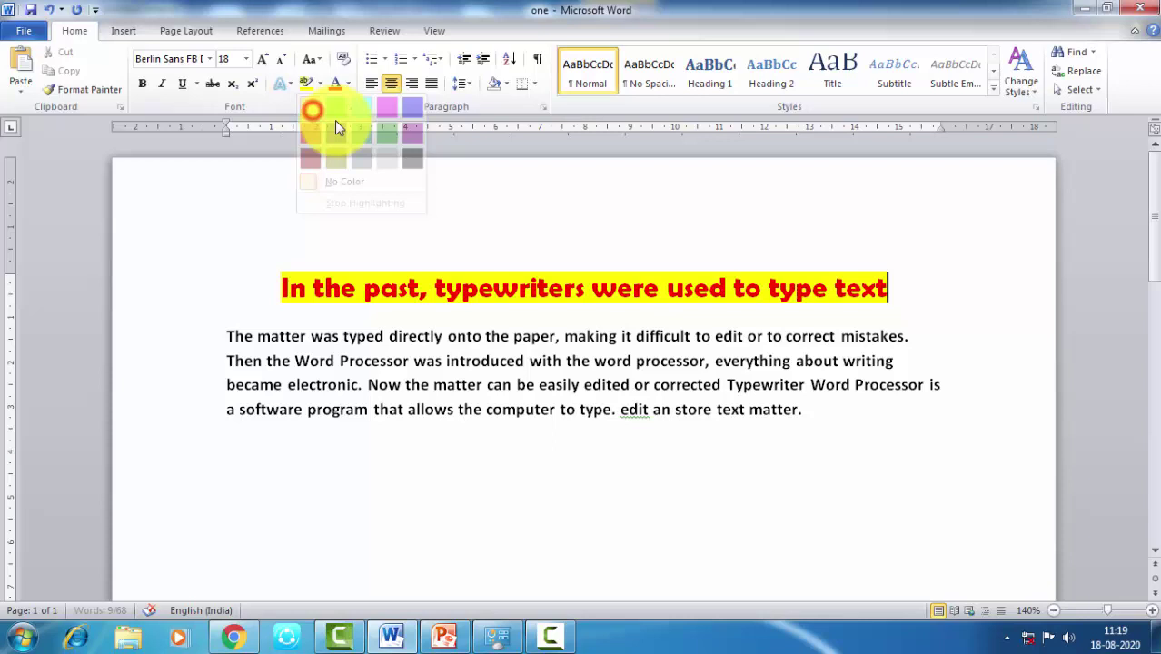
pyautogui.click(458, 338)
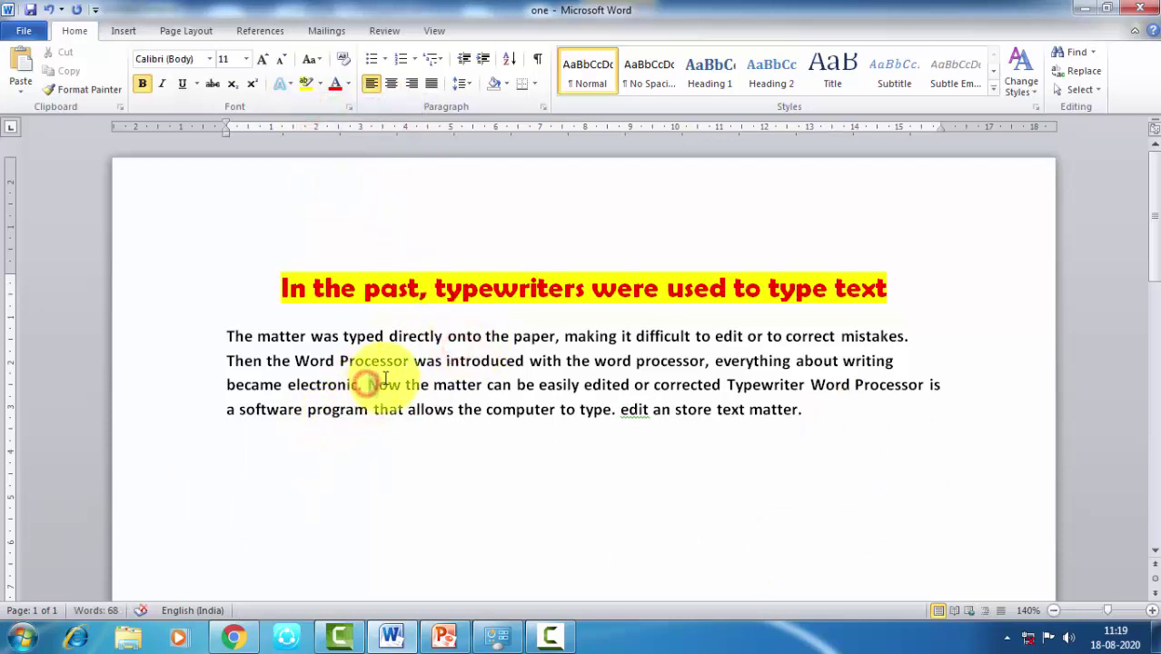
pyautogui.moveTo(366, 384)
pyautogui.mouseDown()
pyautogui.moveTo(529, 362)
pyautogui.moveTo(530, 384)
pyautogui.moveTo(630, 384)
pyautogui.mouseUp()
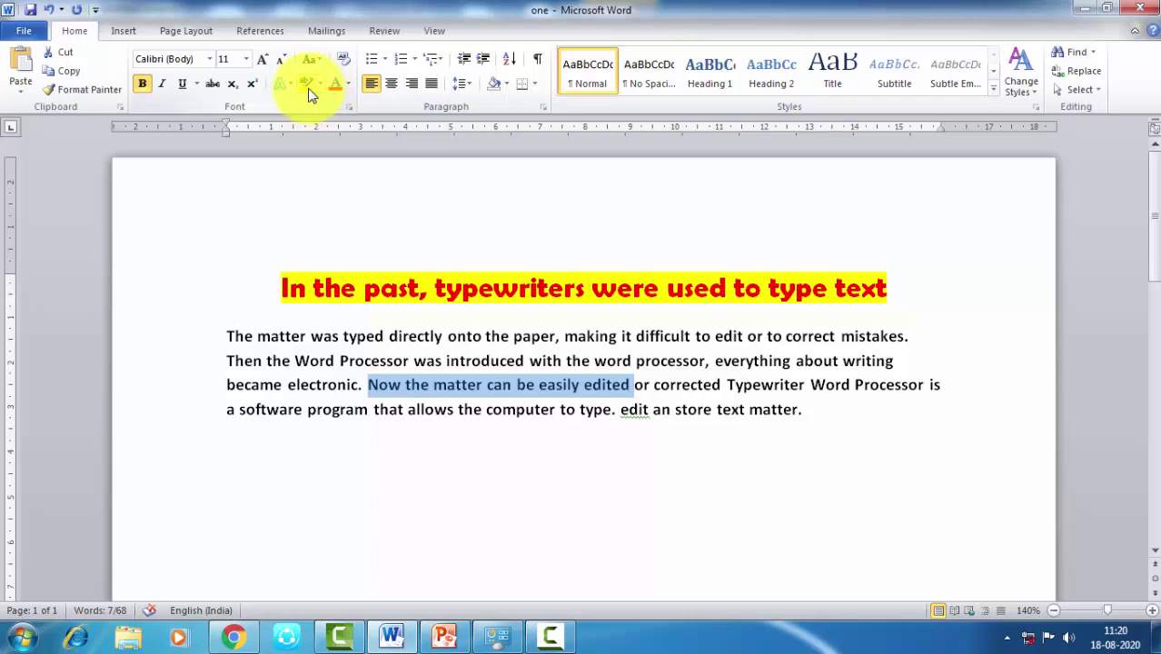
pyautogui.click(309, 86)
pyautogui.click(445, 458)
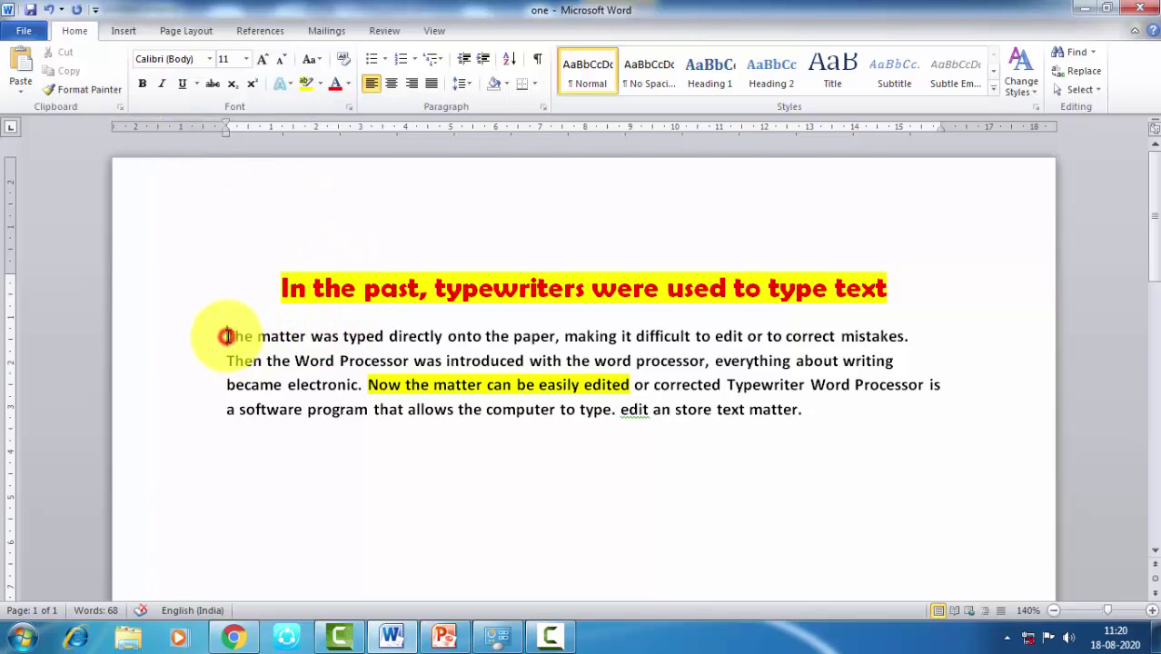
# Step: Underline the sentence 'The matter was typed directly onto the paper,' and then remove that underline
pyautogui.moveTo(227, 336); pyautogui.dragTo(561, 331)
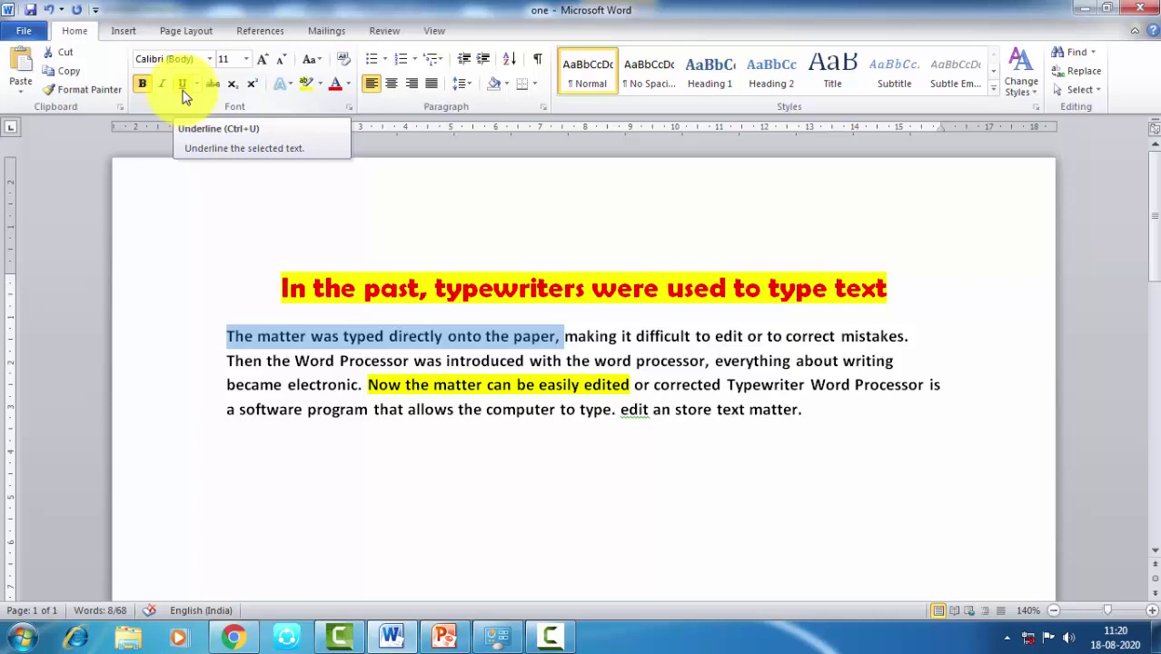
pyautogui.click(182, 84)
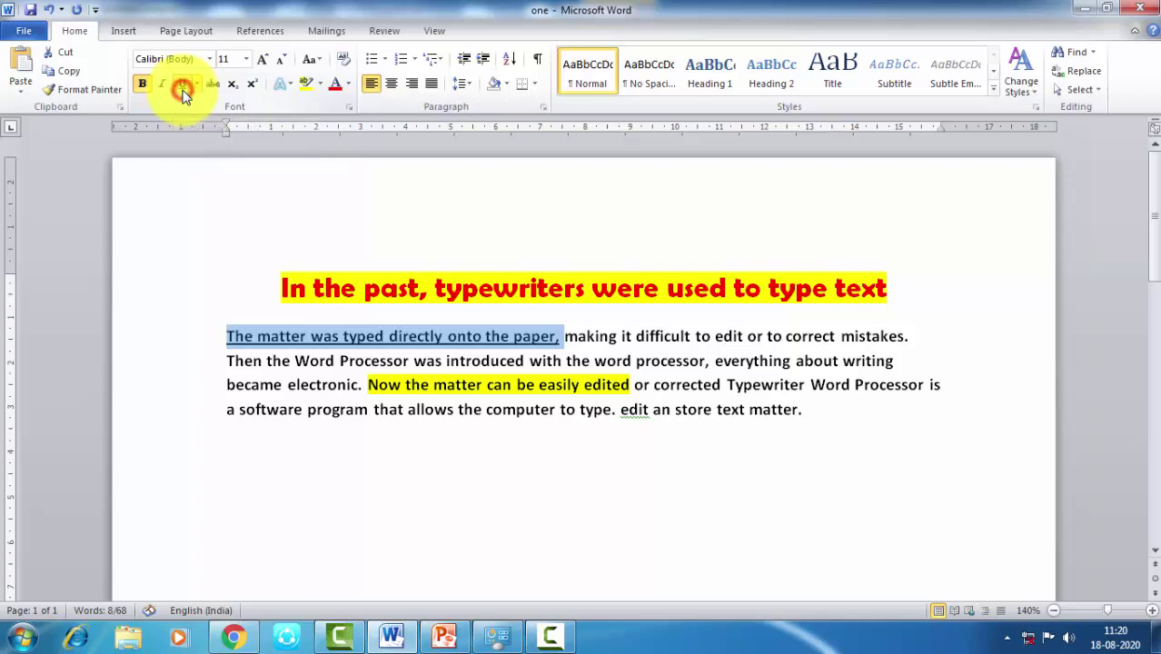
pyautogui.click(220, 279)
pyautogui.moveTo(561, 336); pyautogui.dragTo(226, 337)
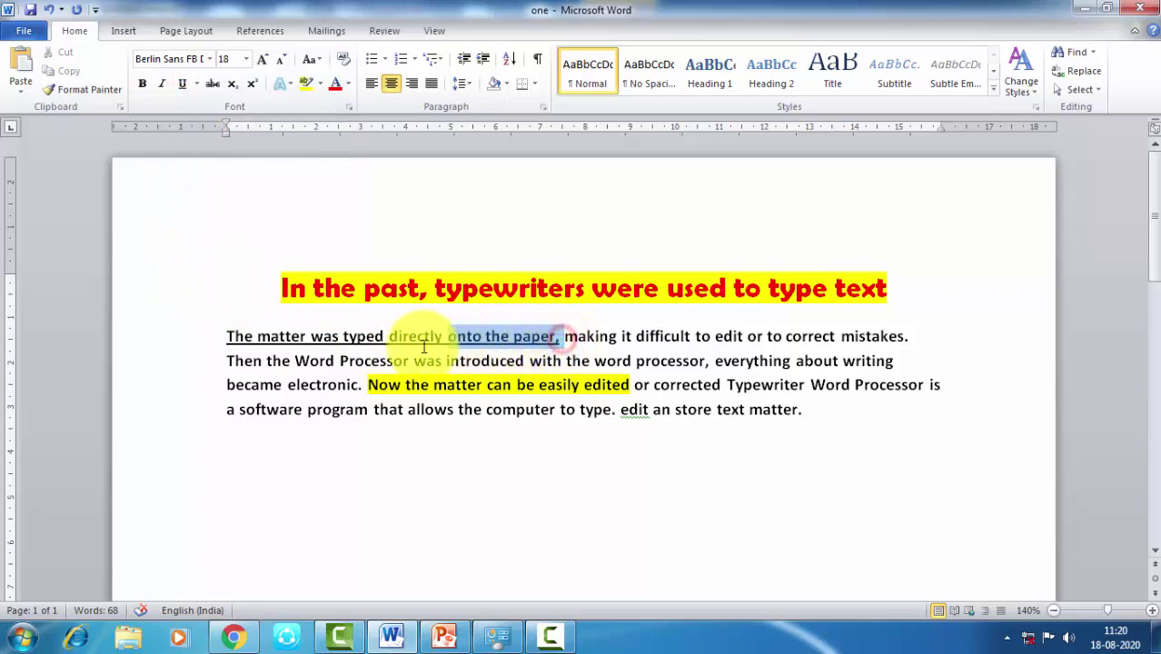
pyautogui.click(207, 288)
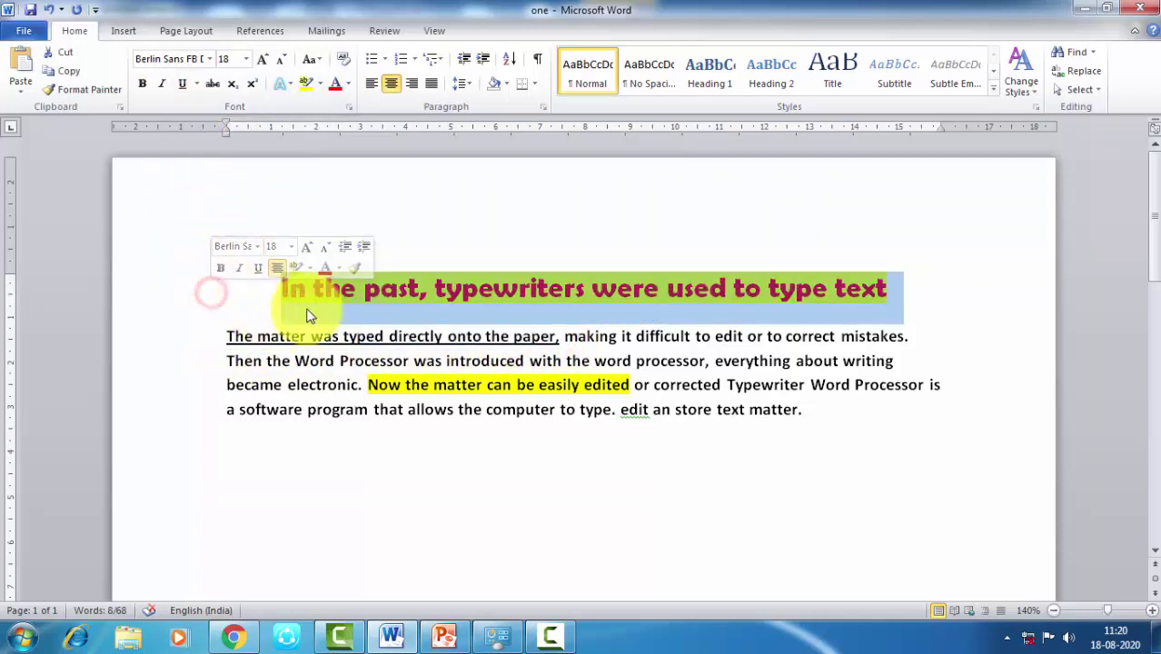
pyautogui.click(611, 161)
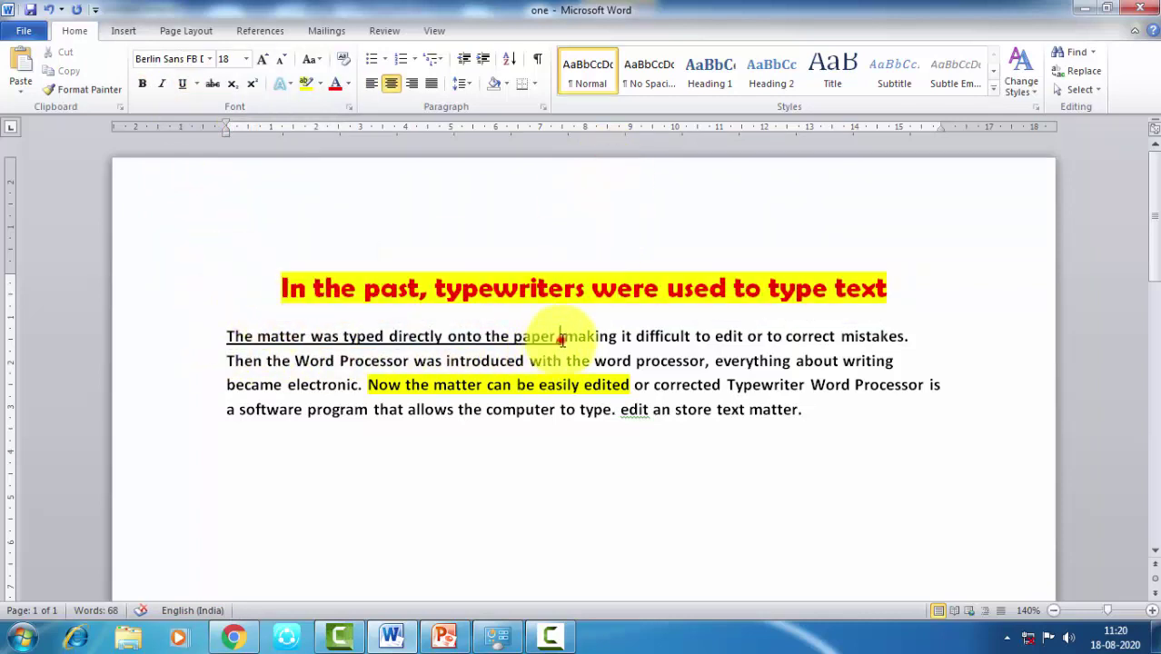
pyautogui.moveTo(560, 337); pyautogui.dragTo(226, 337)
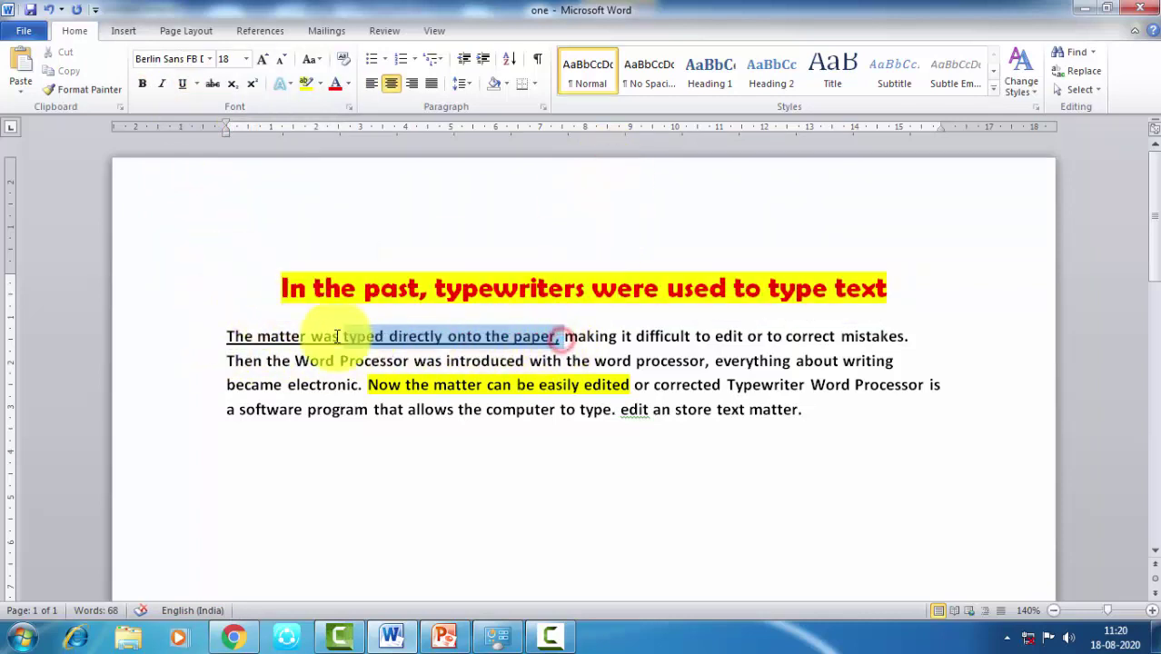
pyautogui.click(186, 89)
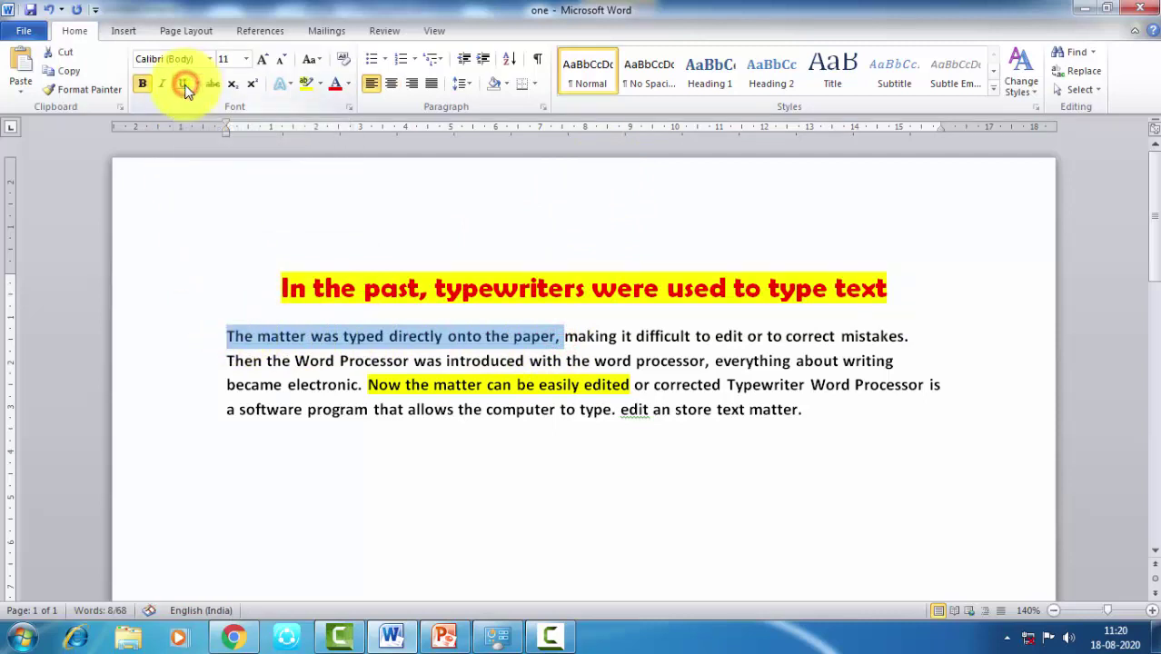
# Step: Bring up the underline style choices for the first sentence
pyautogui.click(271, 336)
pyautogui.moveTo(560, 337)
pyautogui.mouseDown()
pyautogui.moveTo(227, 311)
pyautogui.moveTo(563, 335)
pyautogui.mouseUp()
pyautogui.click(223, 316)
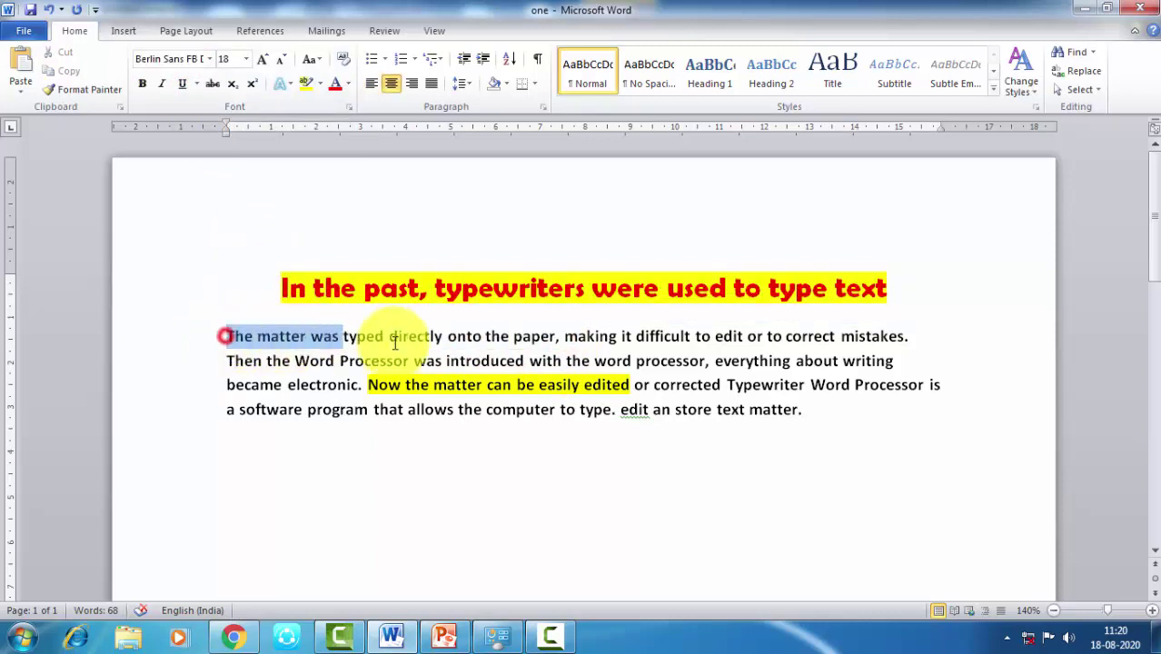
pyautogui.click(197, 83)
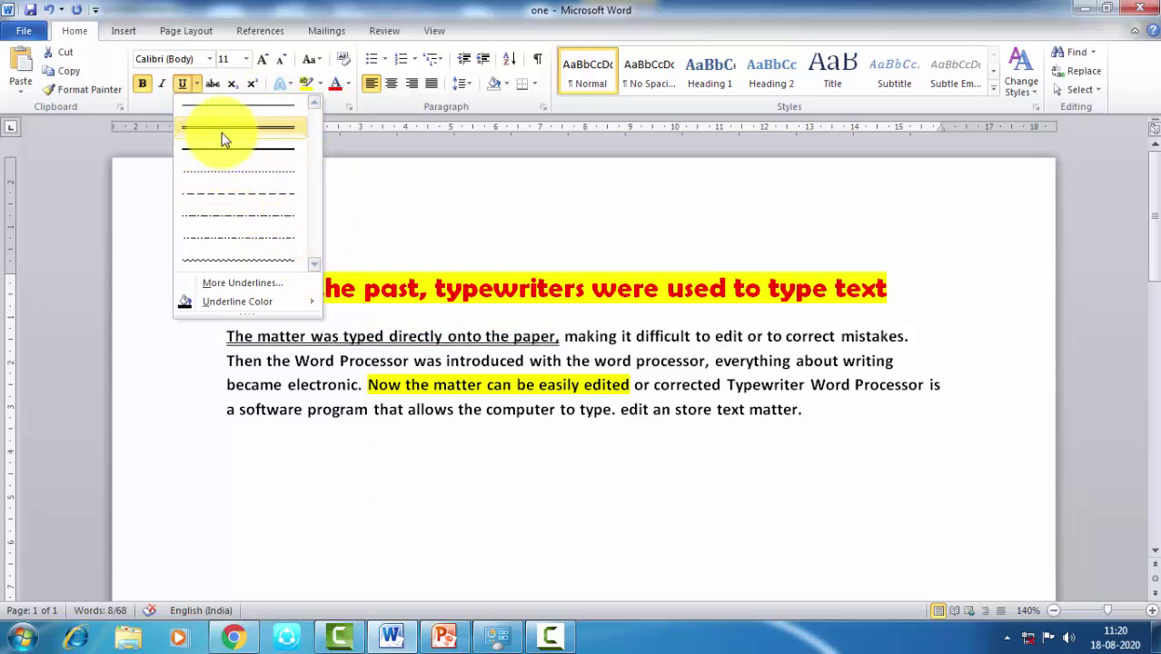
# Step: Set the first sentence's underline style to double wavy in the Font dialog
pyautogui.click(238, 283)
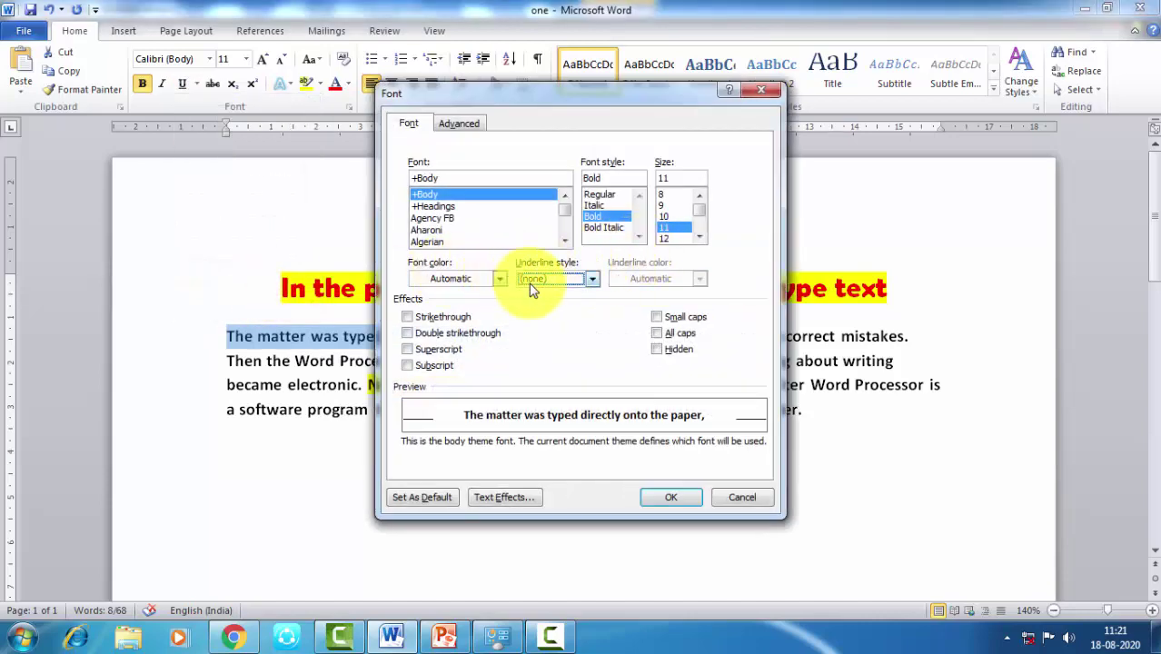
pyautogui.click(530, 278)
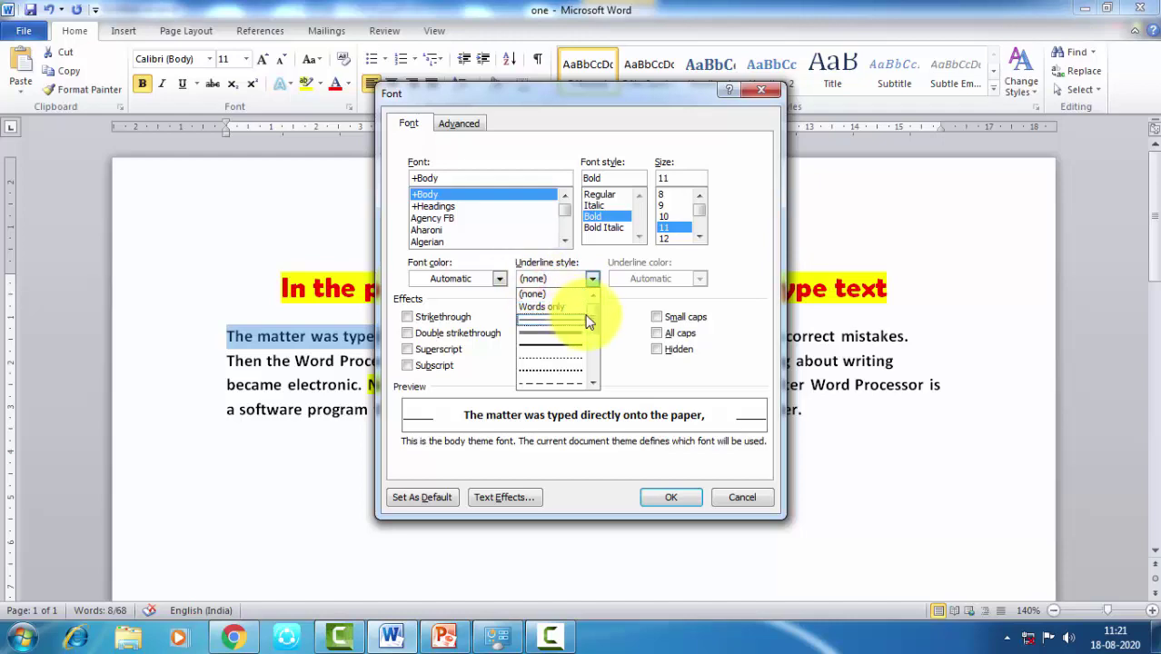
pyautogui.moveTo(588, 313); pyautogui.dragTo(586, 381)
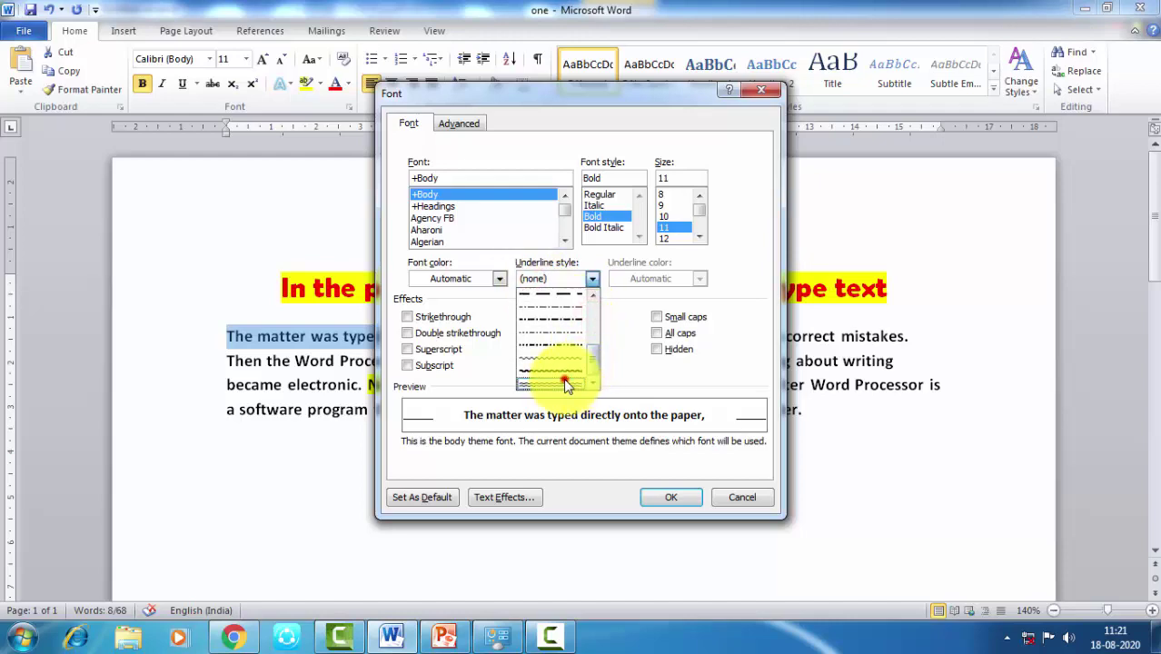
pyautogui.click(565, 385)
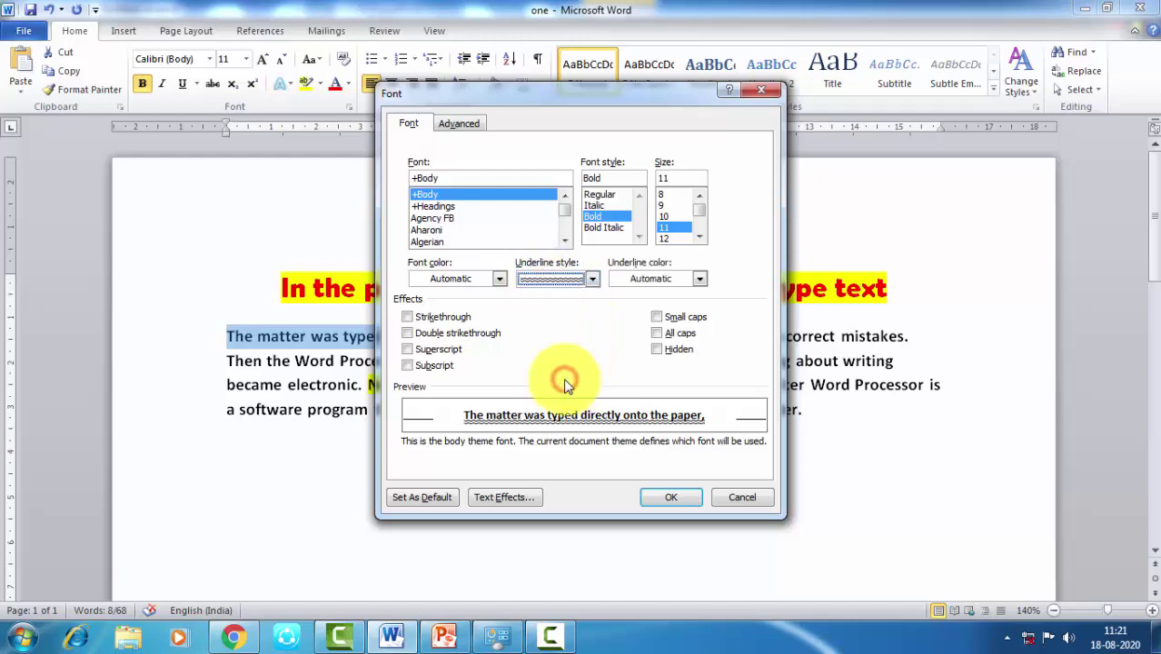
pyautogui.click(690, 502)
pyautogui.click(259, 314)
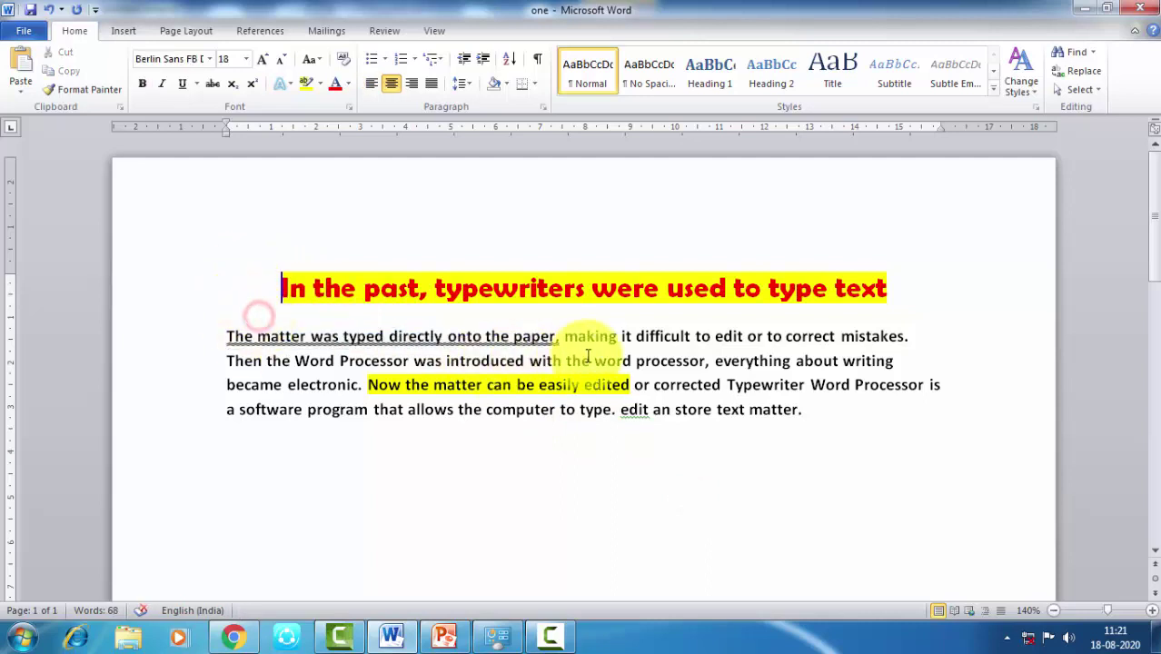
# Step: Make the wavy underline on 'The matter was typed directly onto the paper,' red
pyautogui.moveTo(562, 336); pyautogui.dragTo(227, 338)
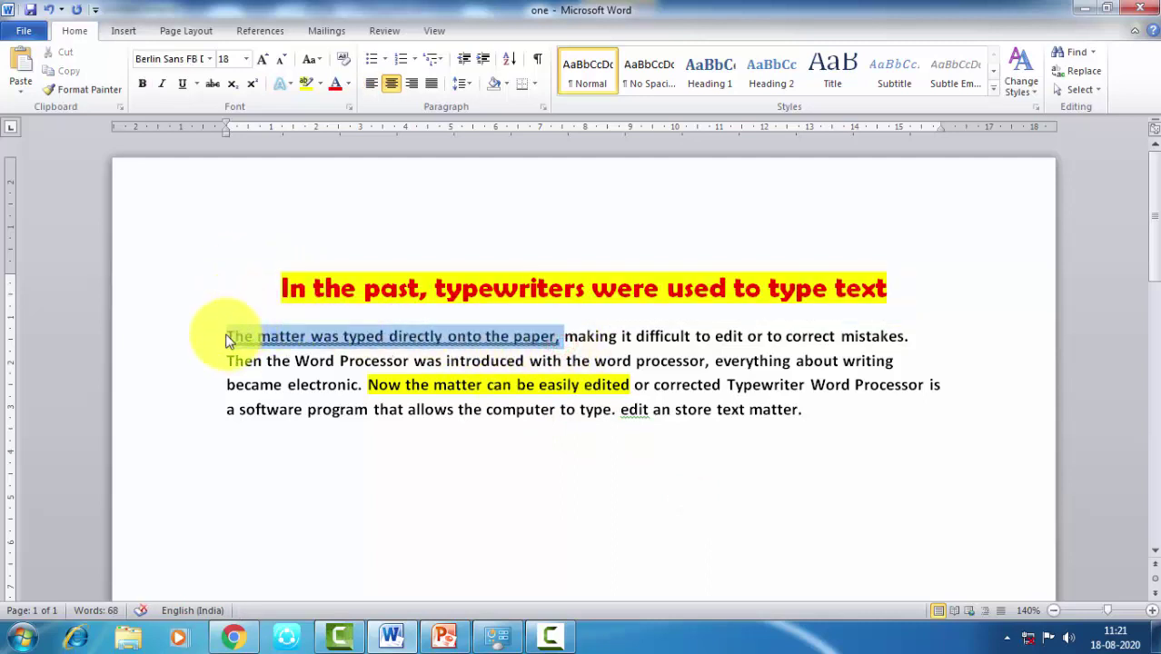
pyautogui.click(196, 84)
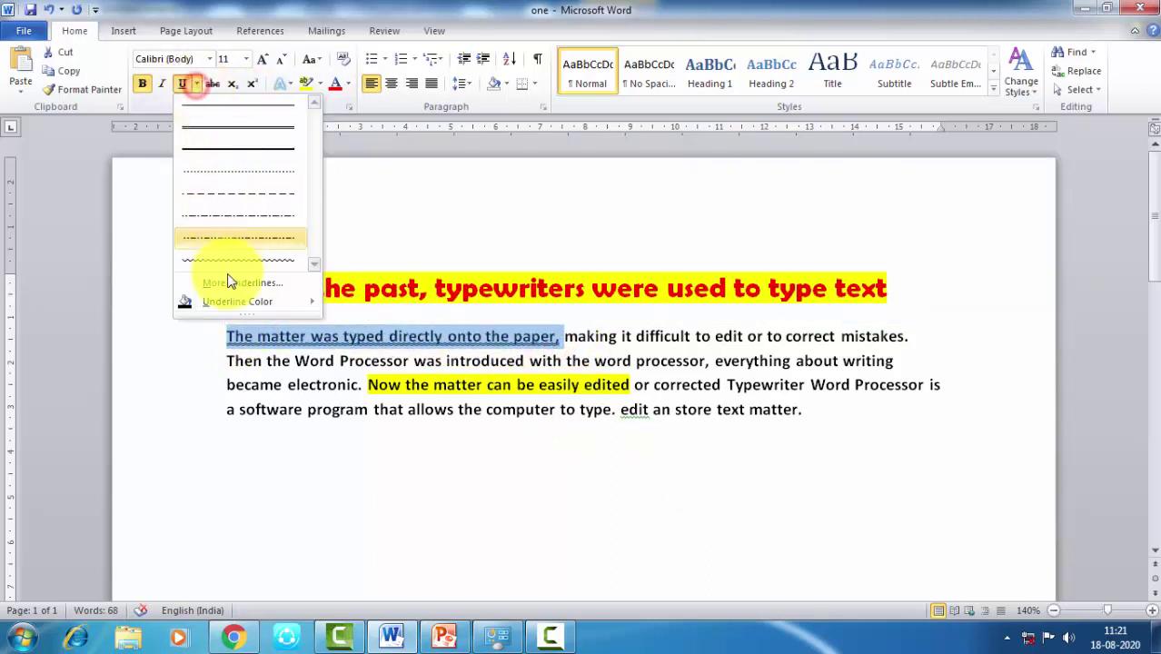
pyautogui.moveTo(245, 306)
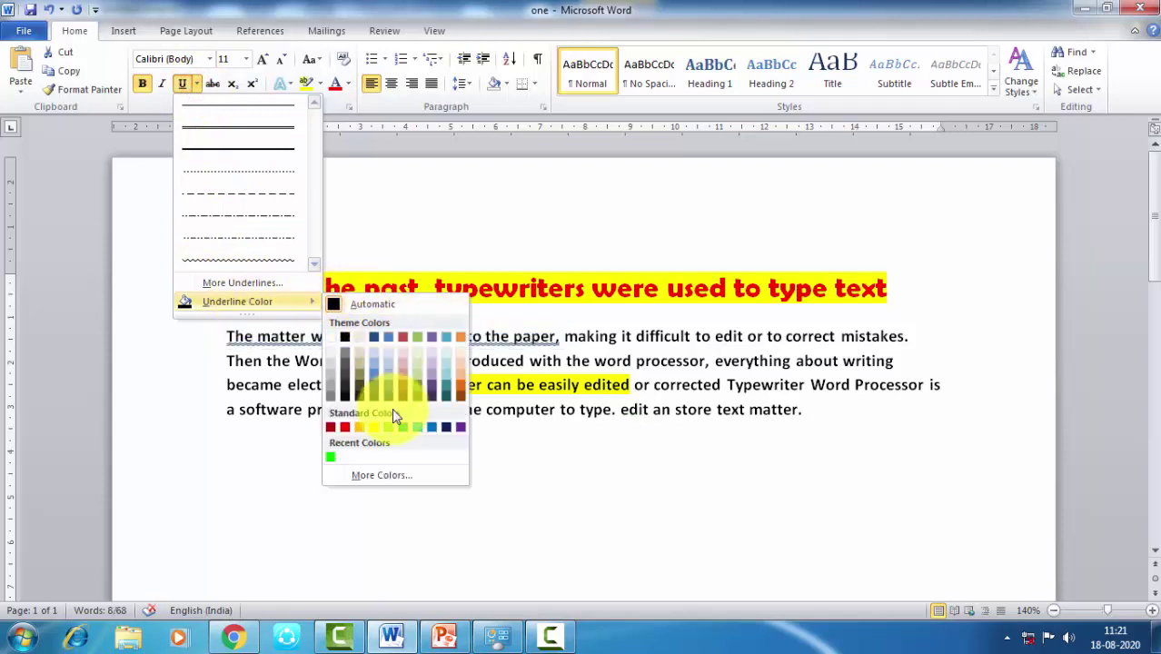
pyautogui.click(343, 428)
pyautogui.click(345, 391)
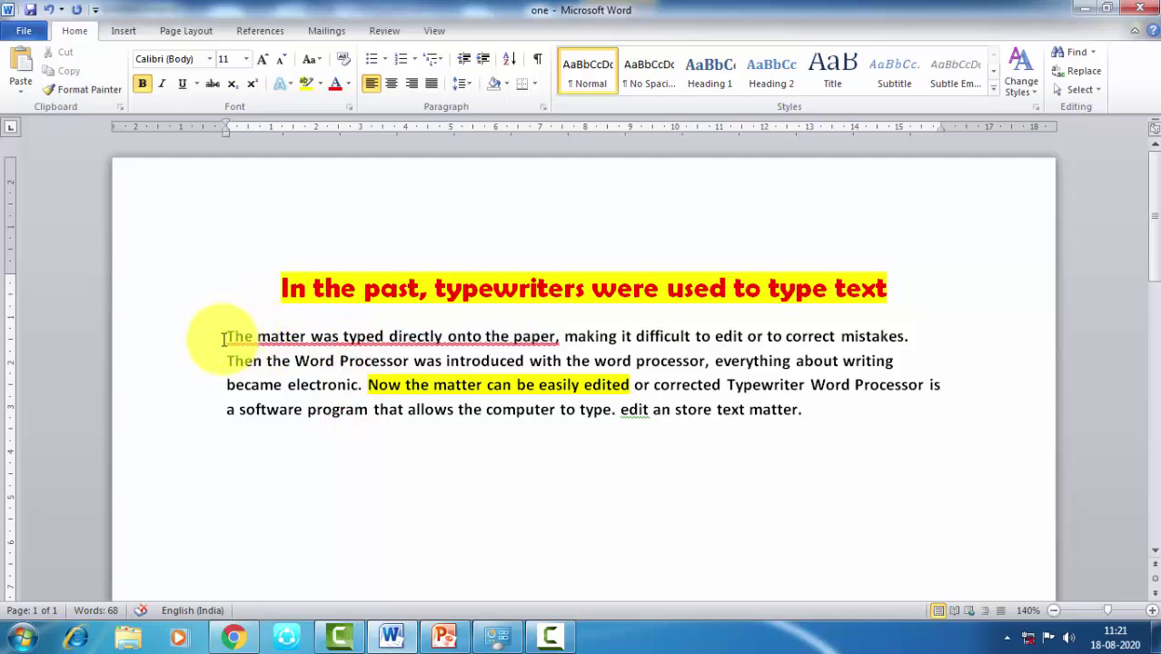
# Step: Zoom the page view in from 140% to 170%
pyautogui.moveTo(228, 337); pyautogui.dragTo(551, 338)
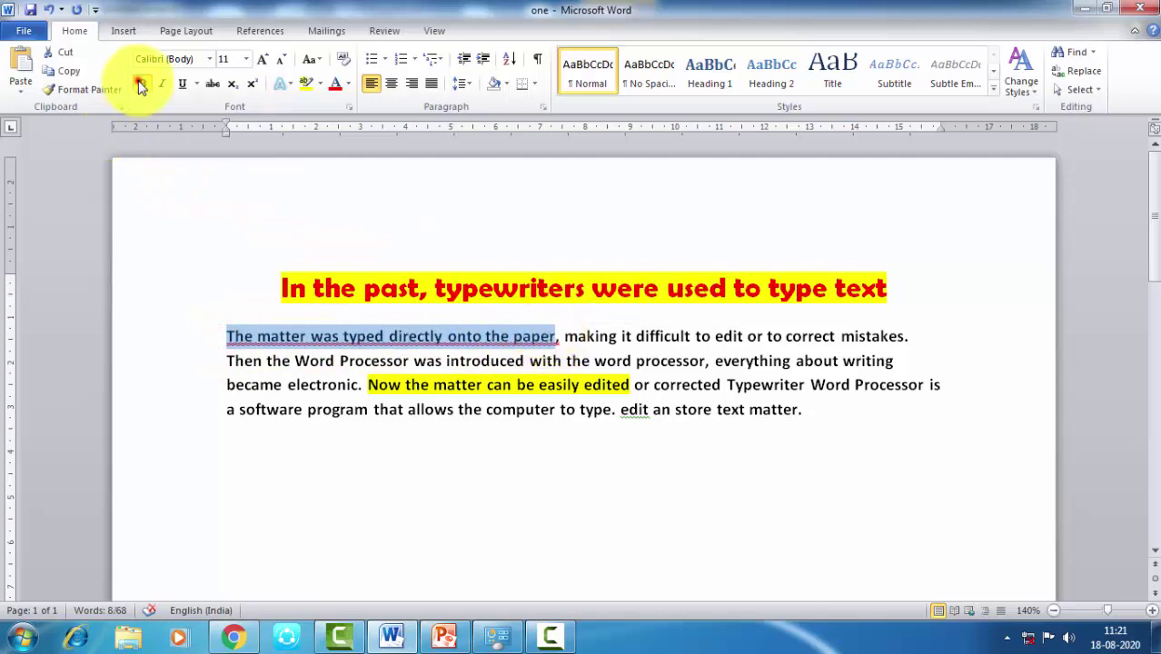
pyautogui.click(130, 282)
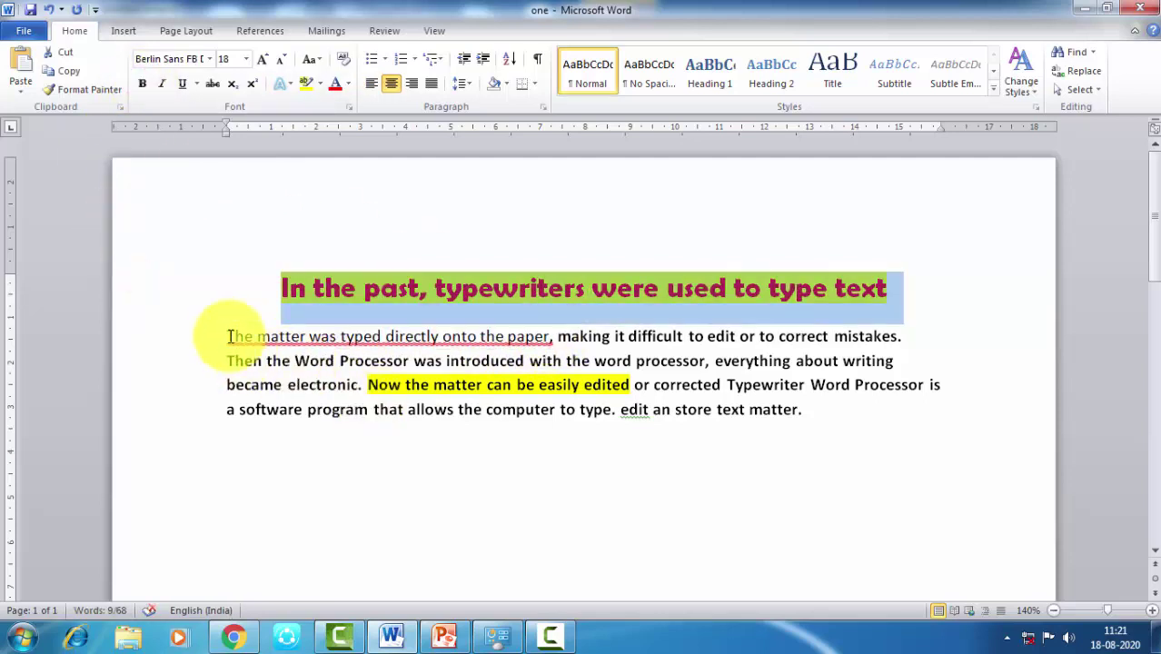
pyautogui.moveTo(227, 336); pyautogui.dragTo(550, 336)
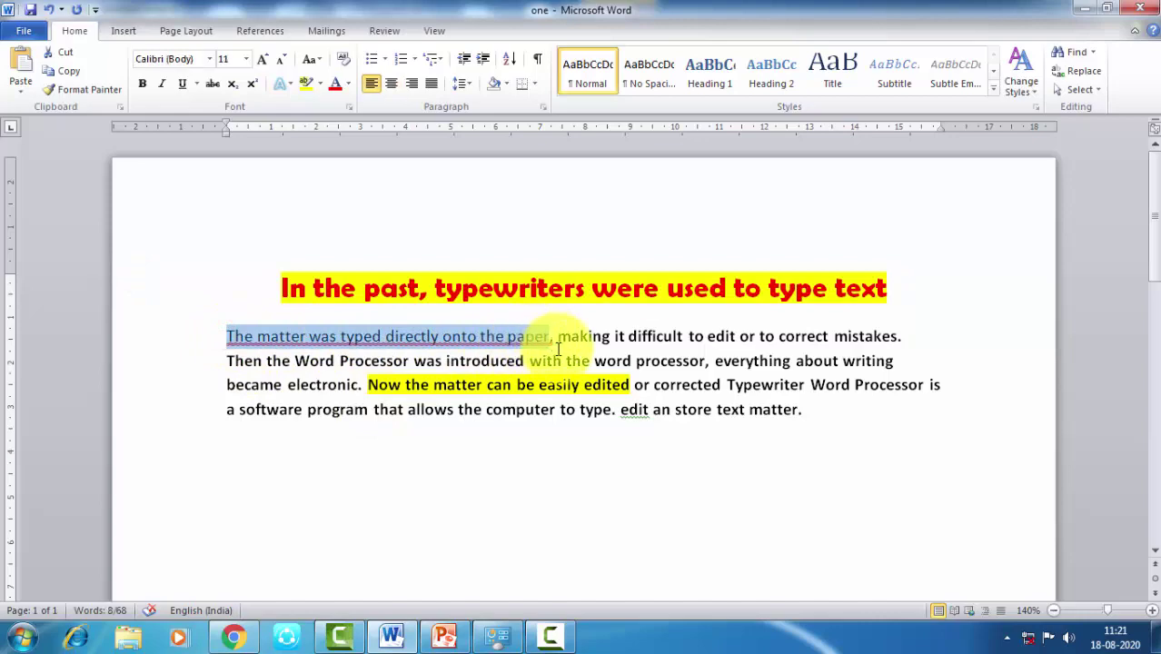
pyautogui.click(1150, 613)
pyautogui.click(1151, 613)
pyautogui.click(1151, 613)
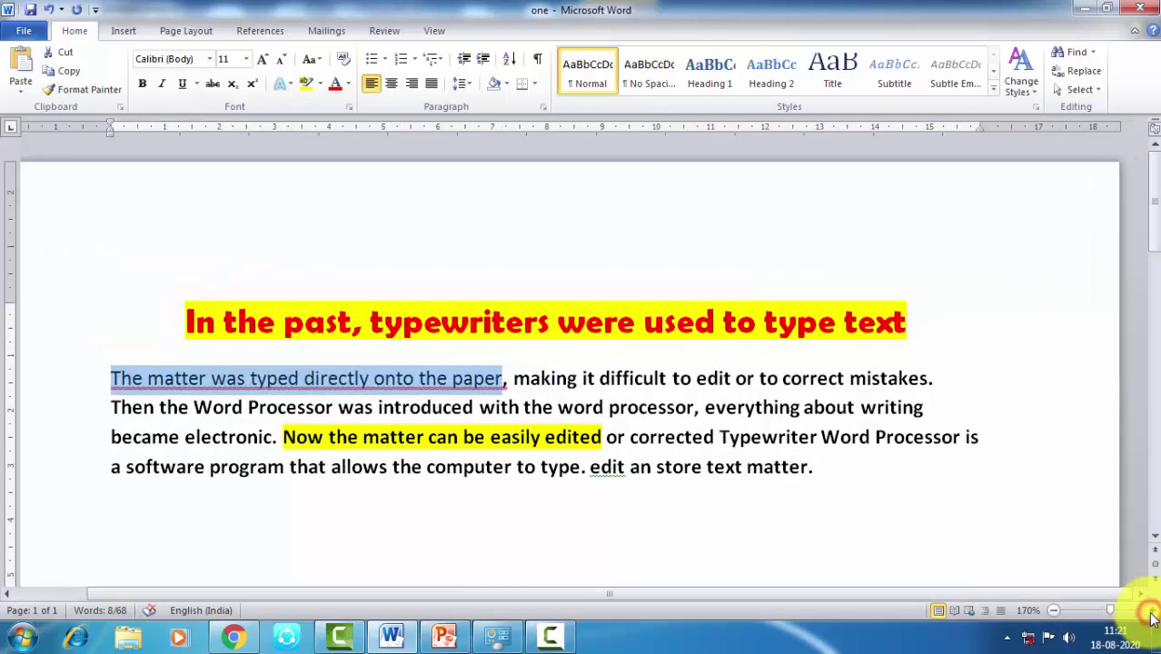
# Step: Toggle bold on the opening clause 'The matter was typed directly onto the paper,'
pyautogui.click(464, 528)
pyautogui.moveTo(507, 378); pyautogui.dragTo(100, 379)
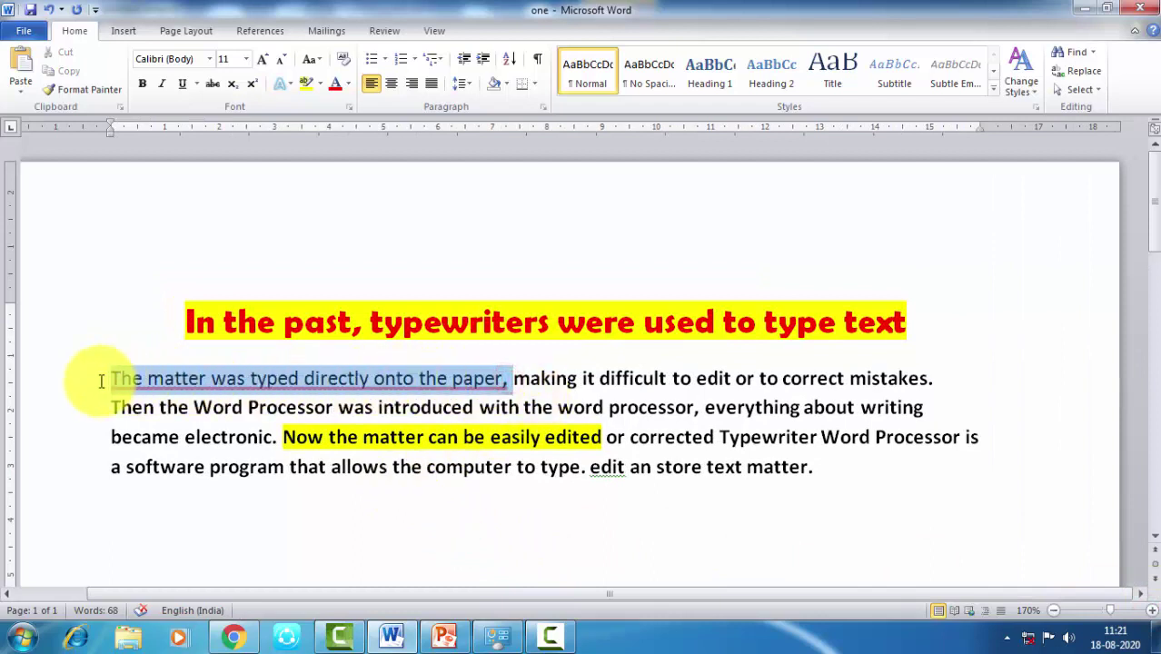
pyautogui.click(145, 86)
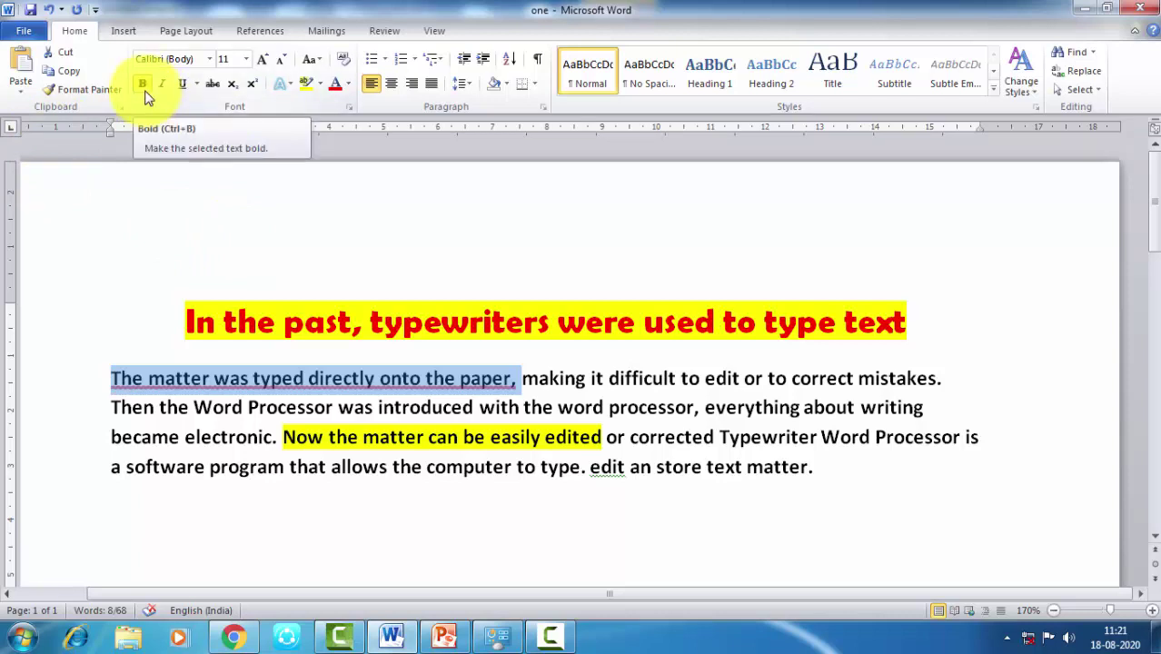
pyautogui.click(143, 330)
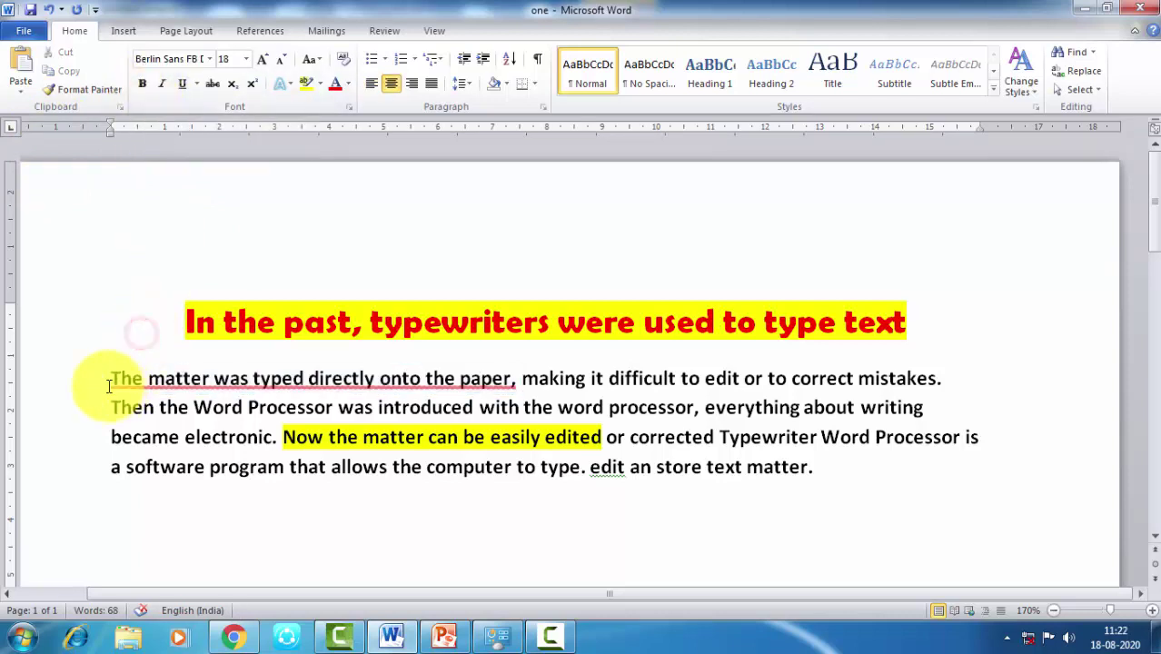
pyautogui.moveTo(108, 380); pyautogui.dragTo(521, 374)
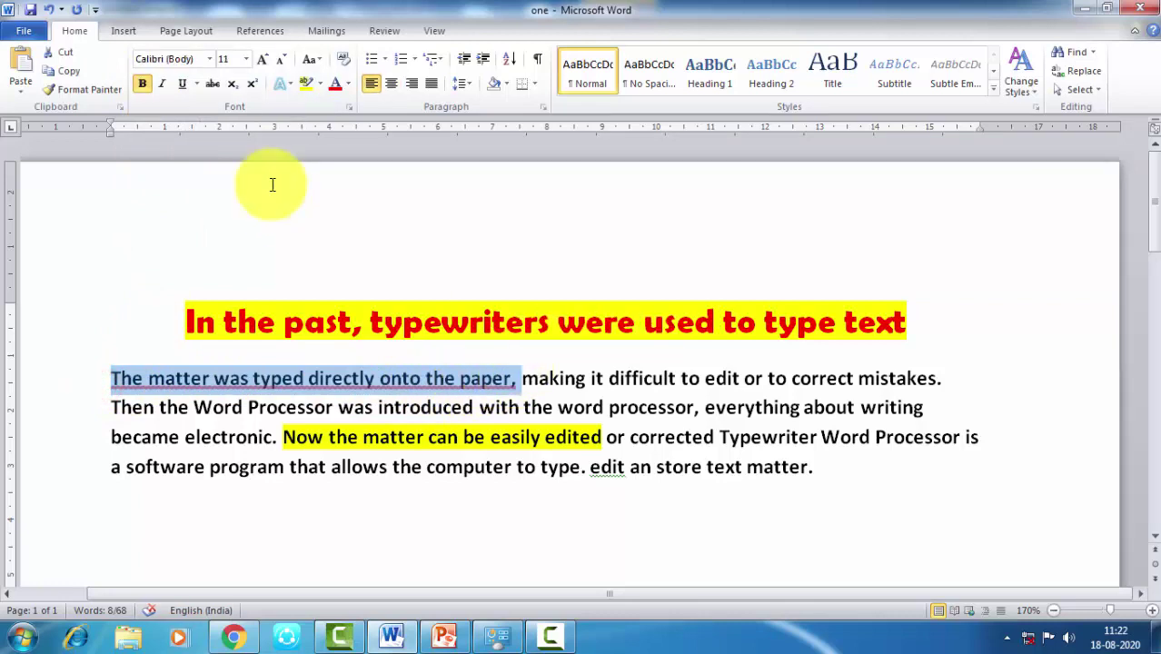
# Step: Try italic on and off, then remove the underline from the opening clause so it reads plain
pyautogui.click(163, 88)
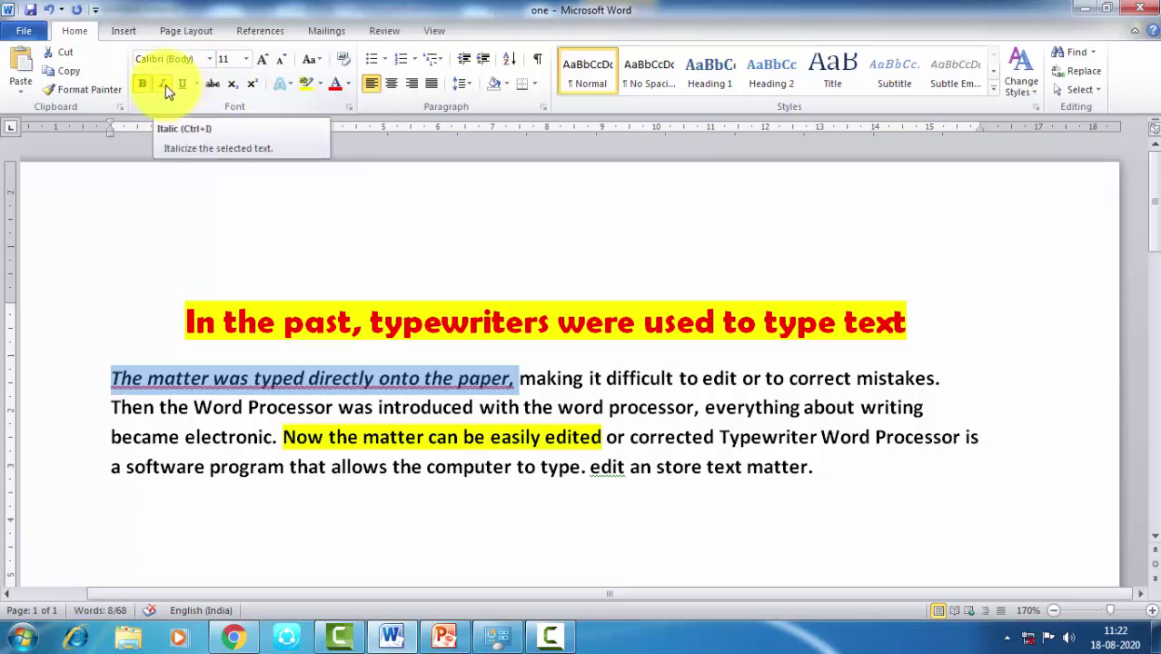
pyautogui.click(159, 84)
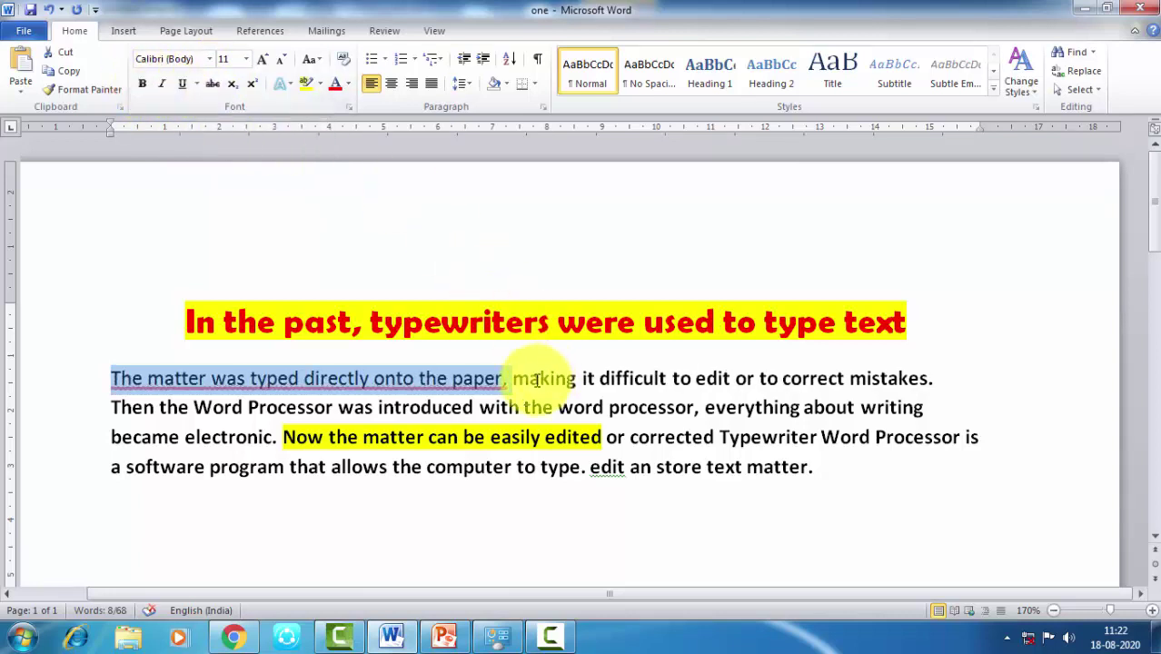
pyautogui.moveTo(508, 380); pyautogui.dragTo(110, 378)
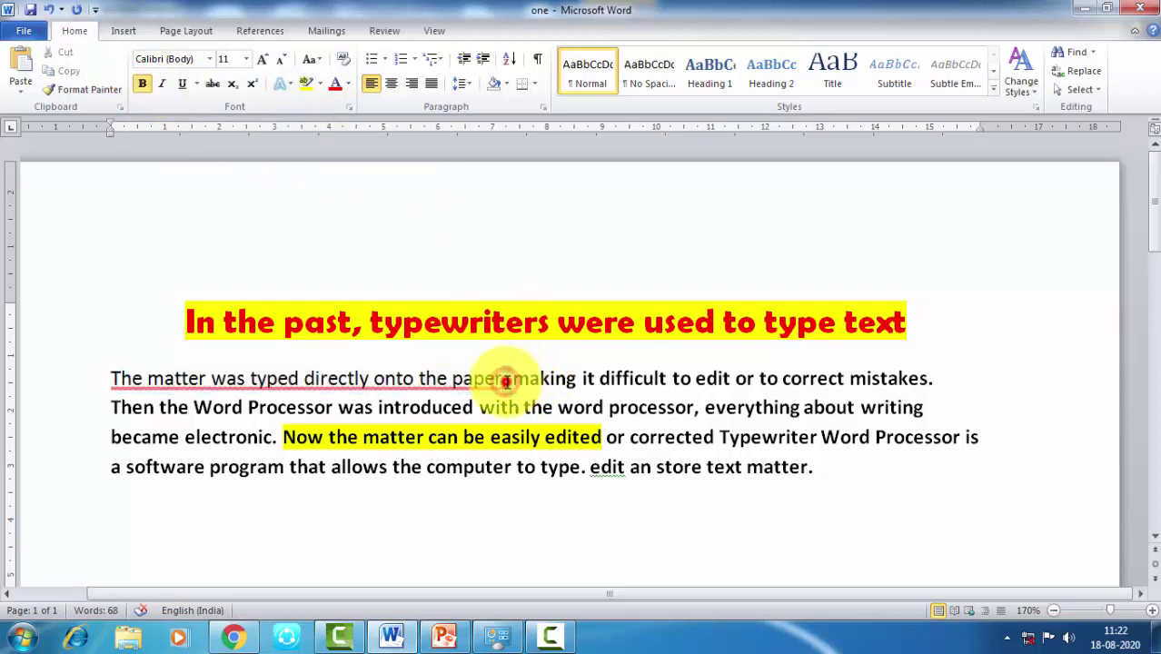
pyautogui.click(196, 84)
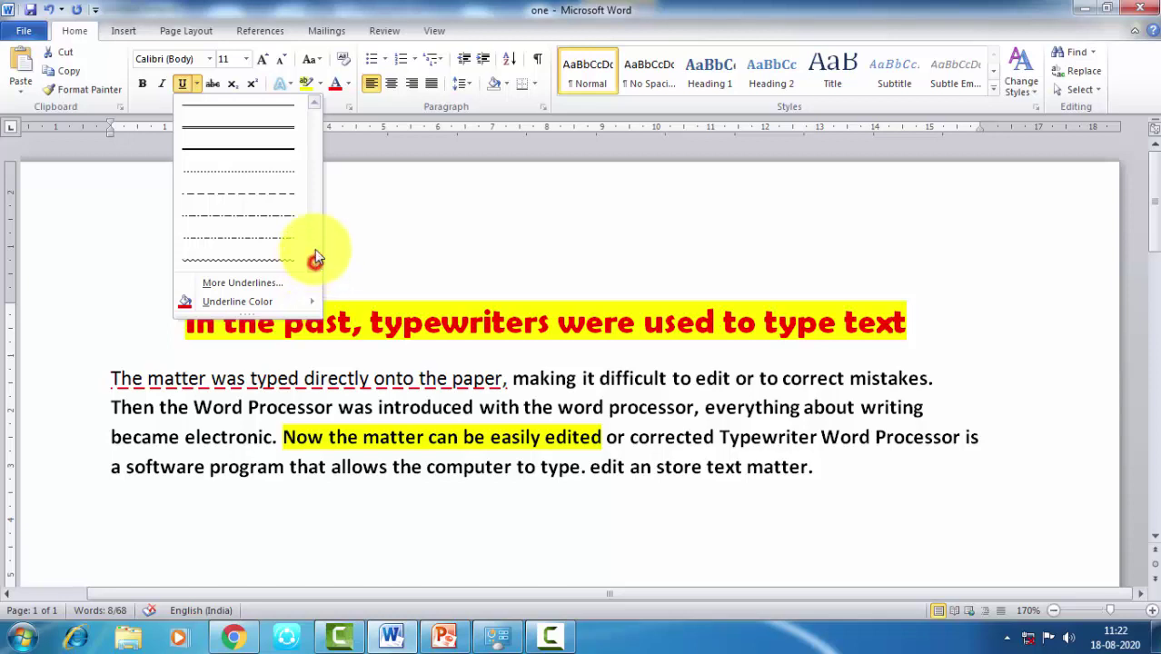
pyautogui.click(429, 241)
pyautogui.click(510, 381)
pyautogui.moveTo(510, 381); pyautogui.dragTo(111, 378)
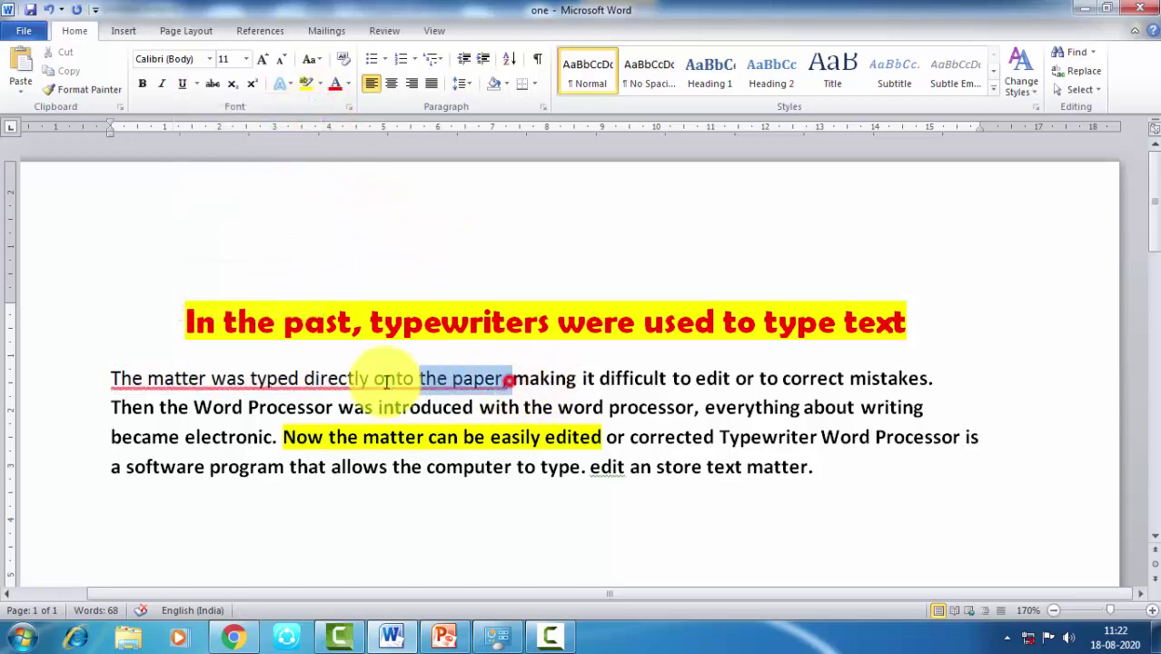
pyautogui.click(183, 84)
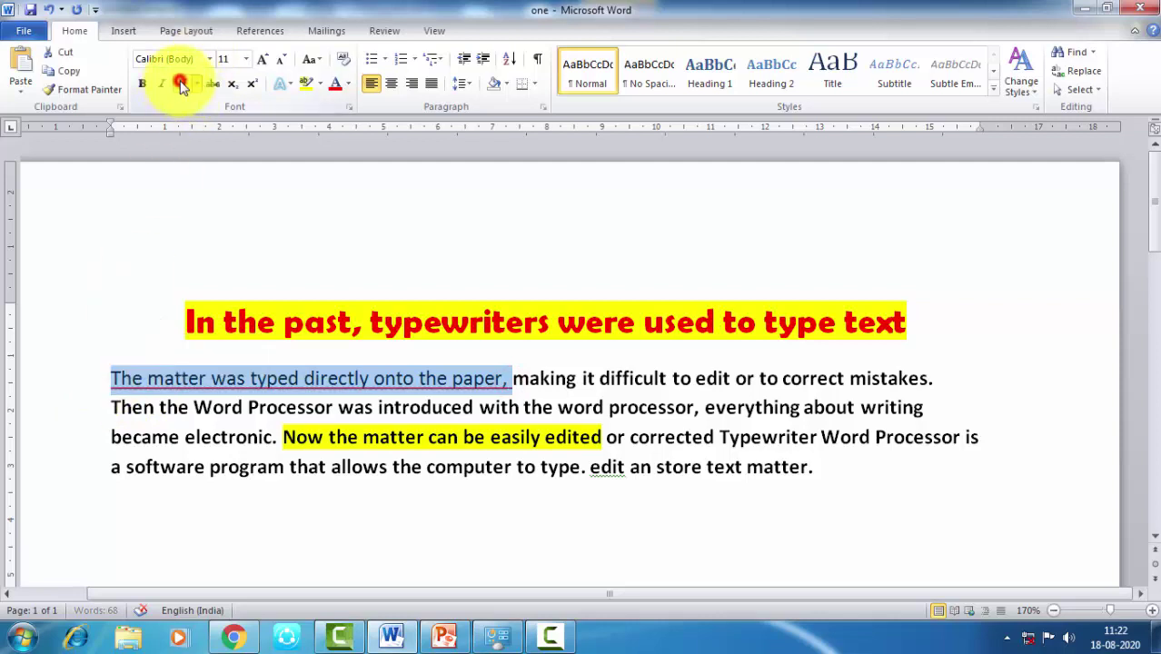
pyautogui.click(493, 273)
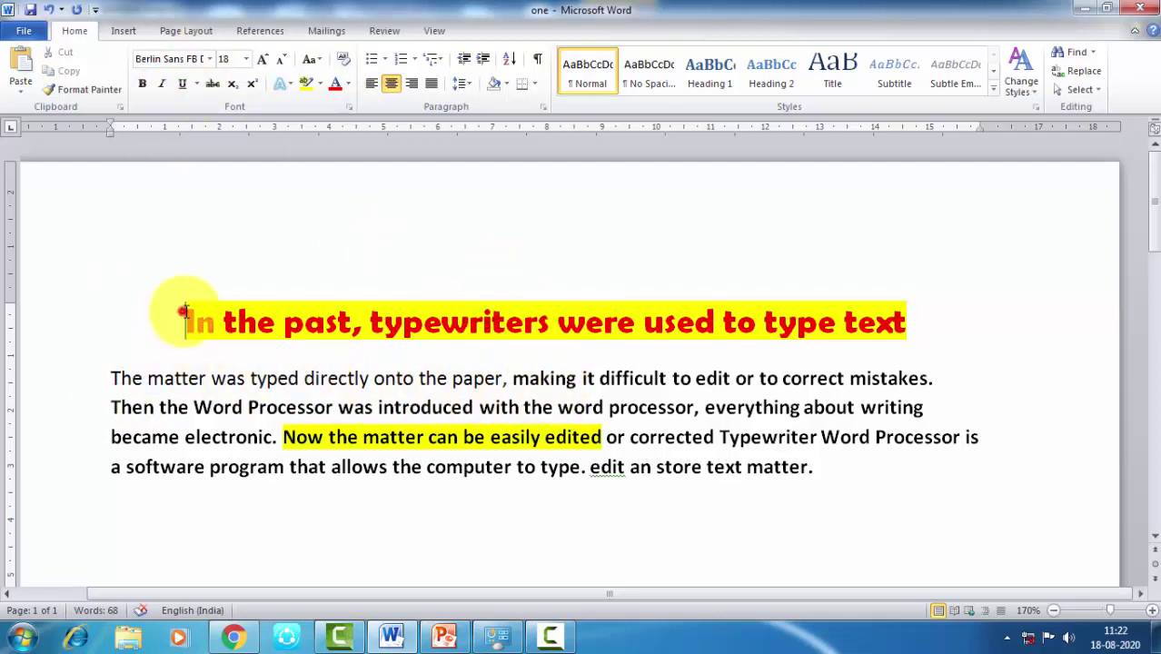
# Step: Remove the yellow highlight from the heading by setting its highlight to No Color
pyautogui.moveTo(181, 318); pyautogui.dragTo(924, 296)
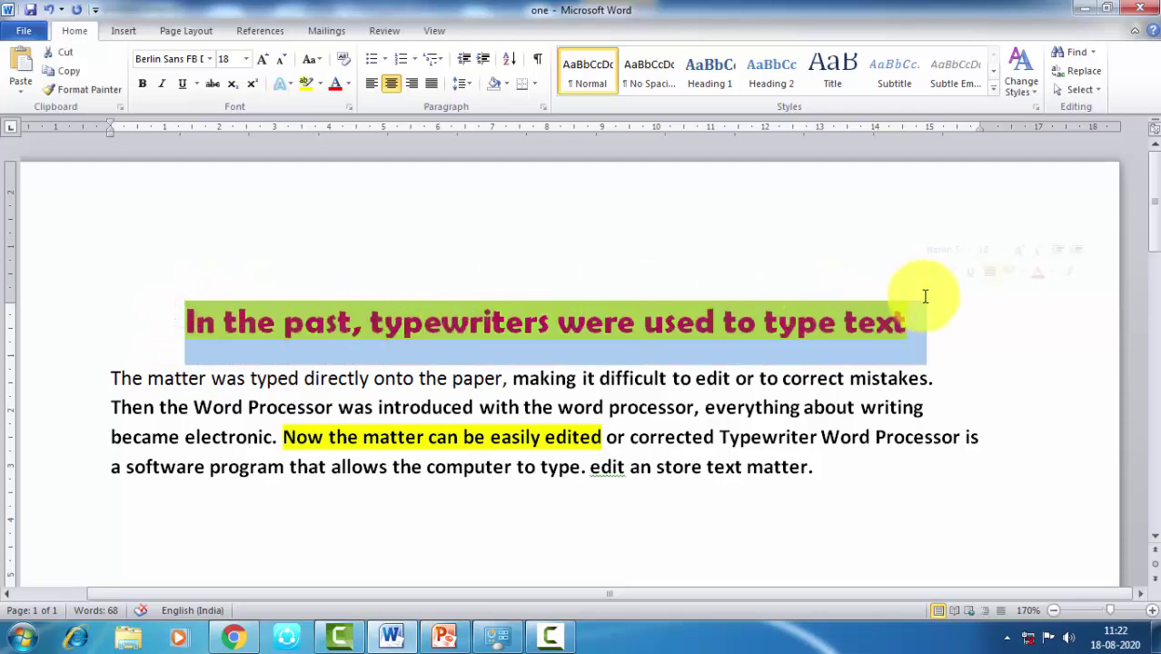
pyautogui.click(320, 83)
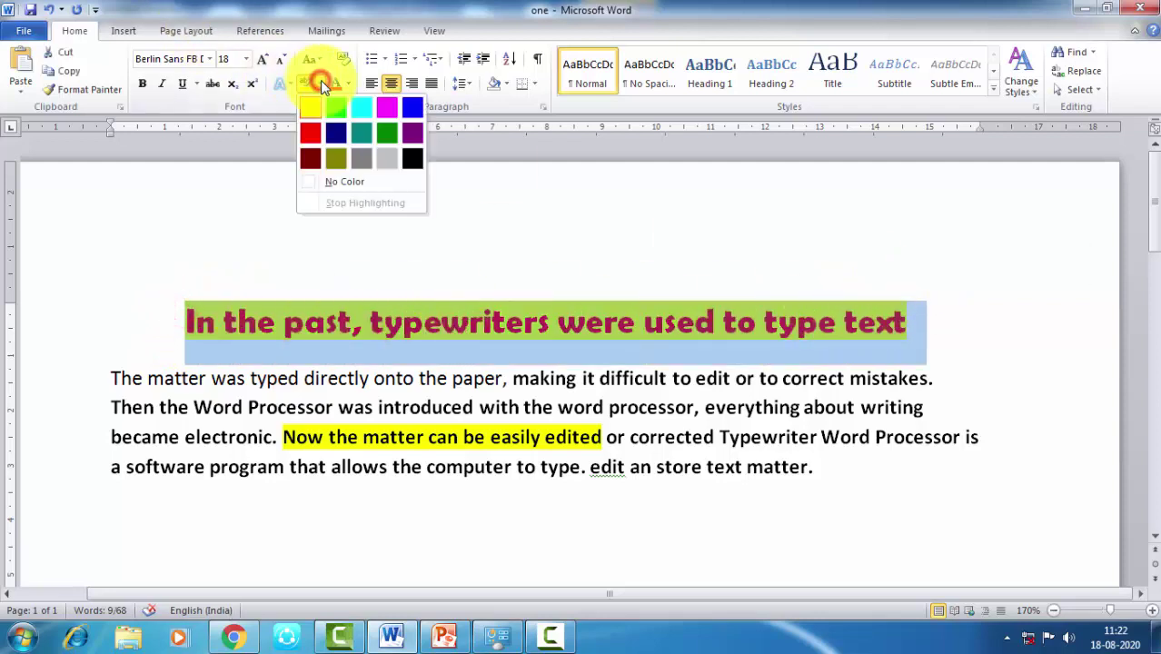
pyautogui.click(343, 179)
pyautogui.click(394, 223)
# Step: Change the heading's red text colour back to Automatic black
pyautogui.moveTo(187, 323); pyautogui.dragTo(906, 320)
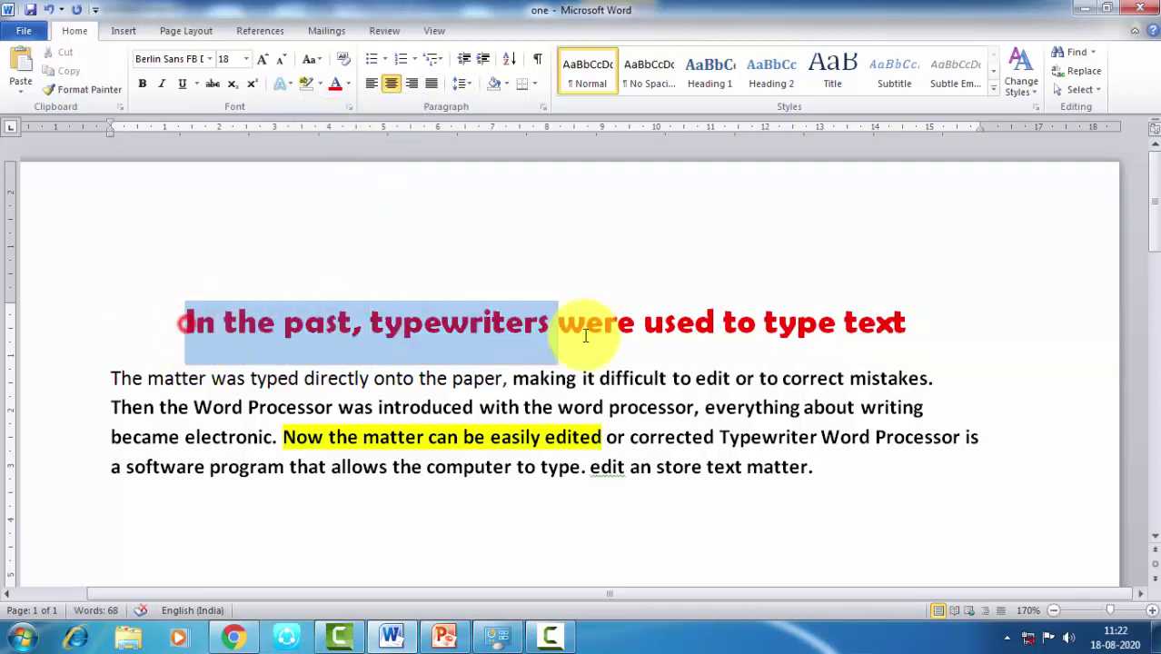
pyautogui.click(348, 83)
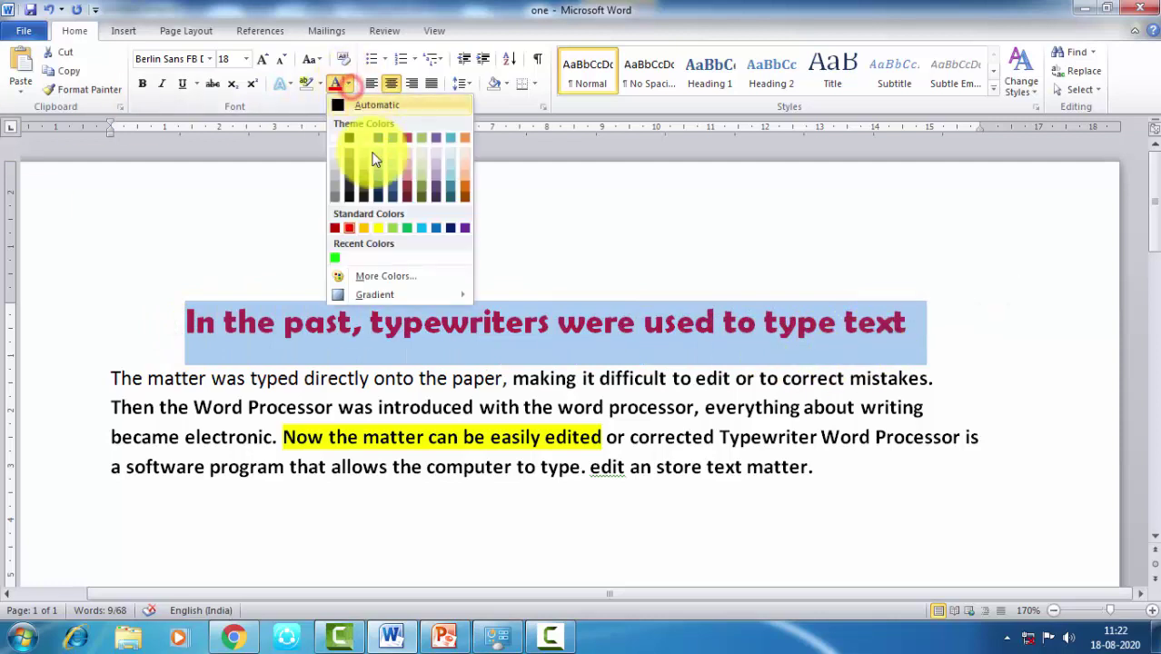
pyautogui.click(343, 107)
pyautogui.click(377, 408)
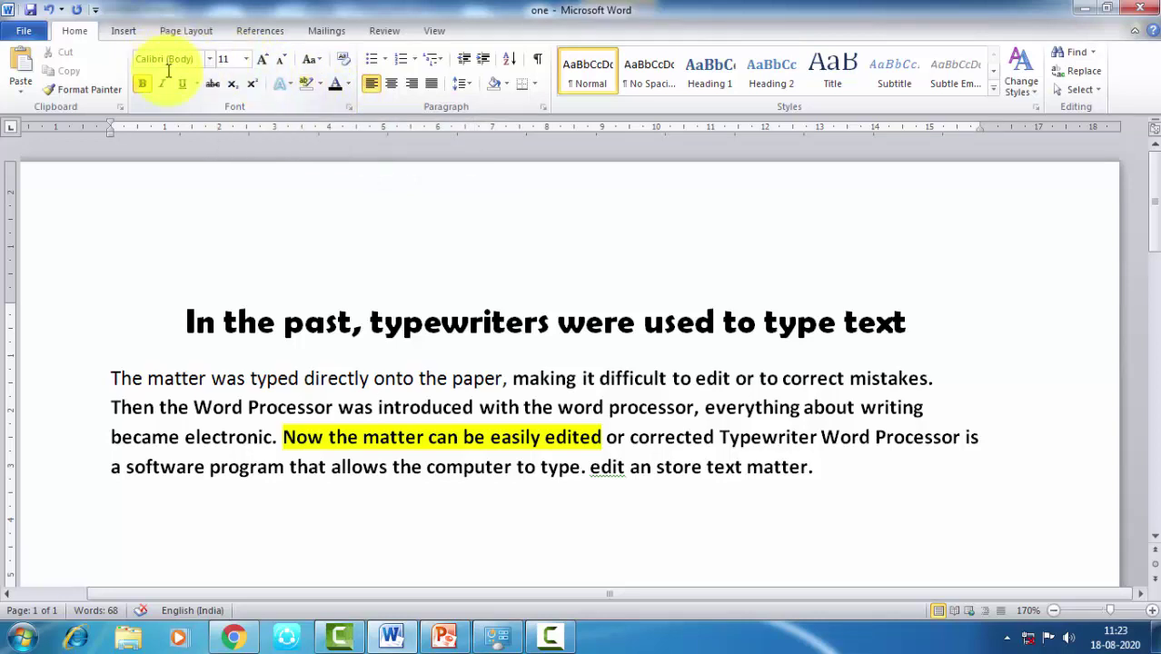
# Step: Step the Berlin Sans FB Demi heading's size with Shrink and Grow Font until it settles at 16 pt
pyautogui.moveTo(186, 319); pyautogui.dragTo(967, 345)
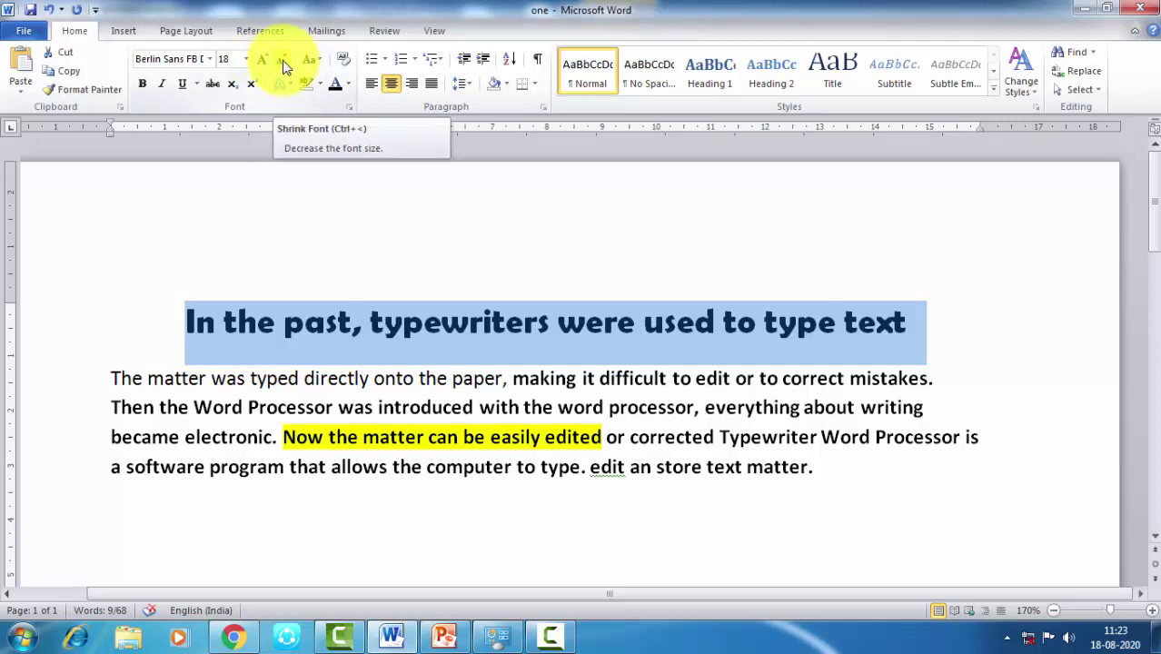
pyautogui.click(281, 60)
pyautogui.click(282, 60)
pyautogui.click(281, 60)
pyautogui.click(281, 60)
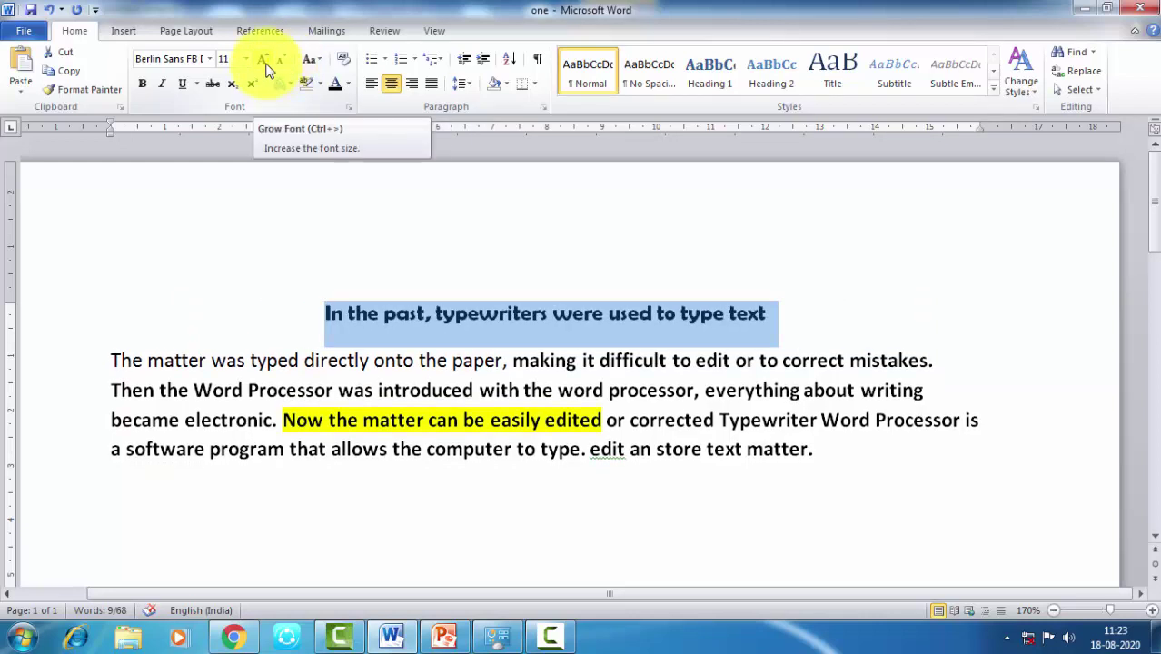
pyautogui.click(267, 69)
pyautogui.click(267, 69)
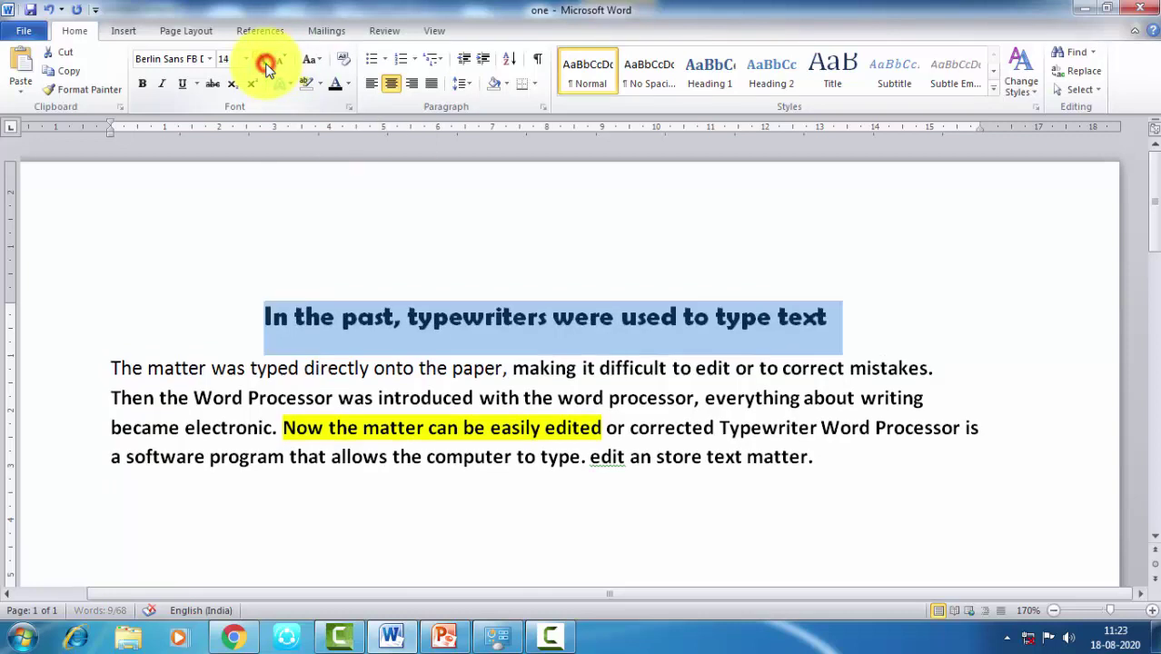
pyautogui.click(267, 69)
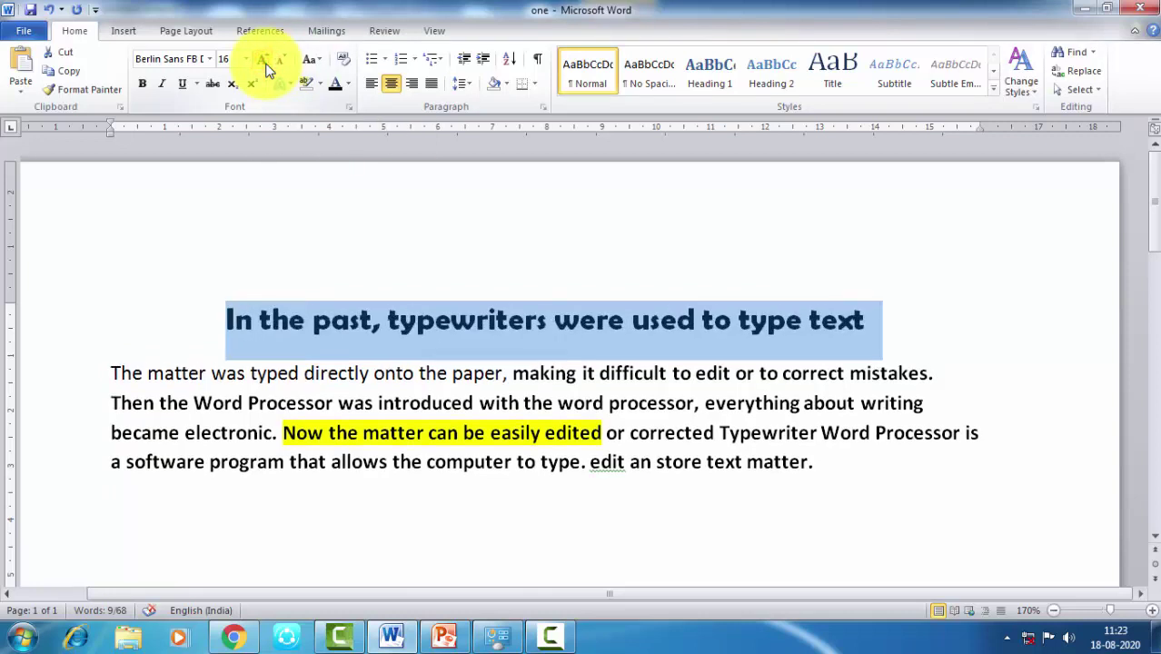
pyautogui.click(278, 62)
pyautogui.click(263, 60)
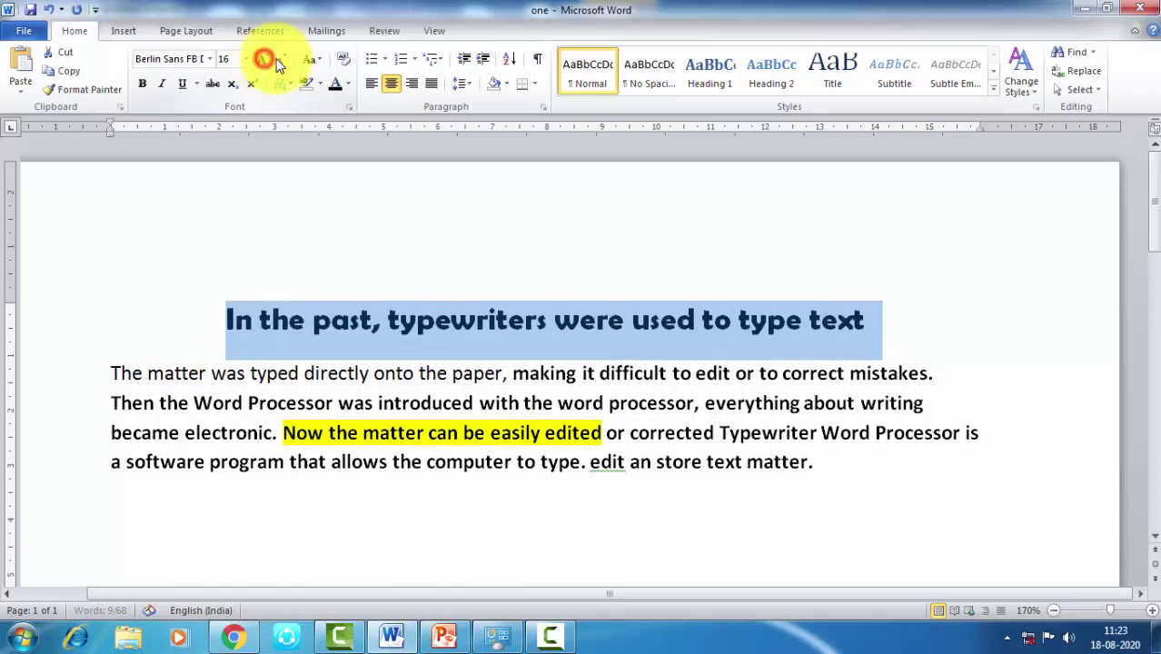
pyautogui.click(279, 60)
pyautogui.click(263, 60)
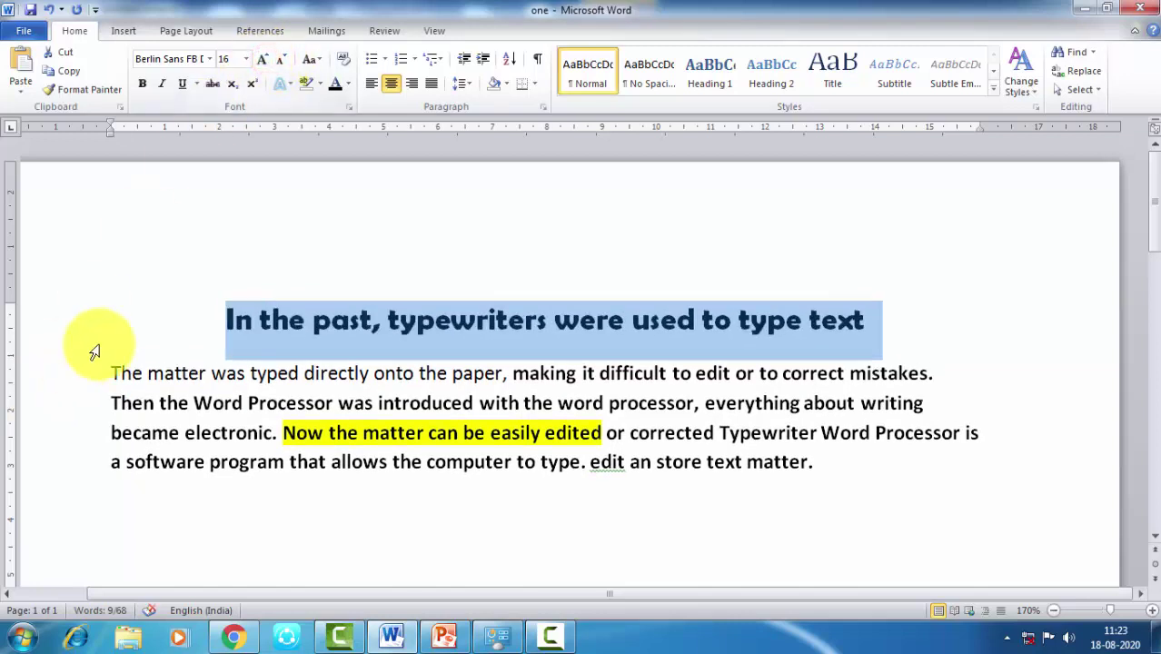